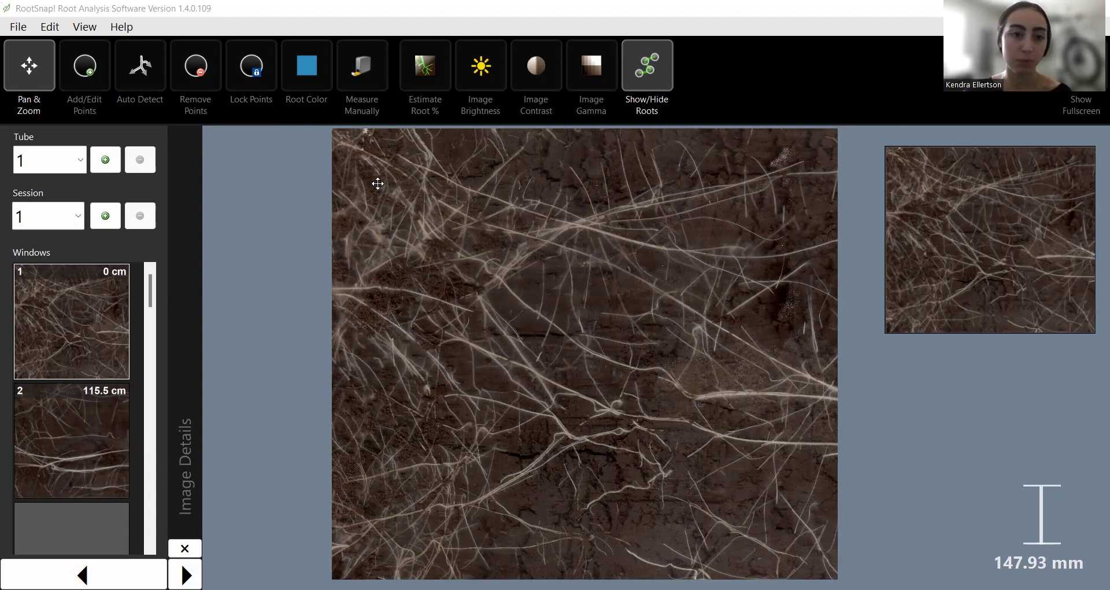
Pan and zoom onto the upper-right roots of the soil image, to about 38 mm scale
left_click_drag(376, 152, 412, 142)
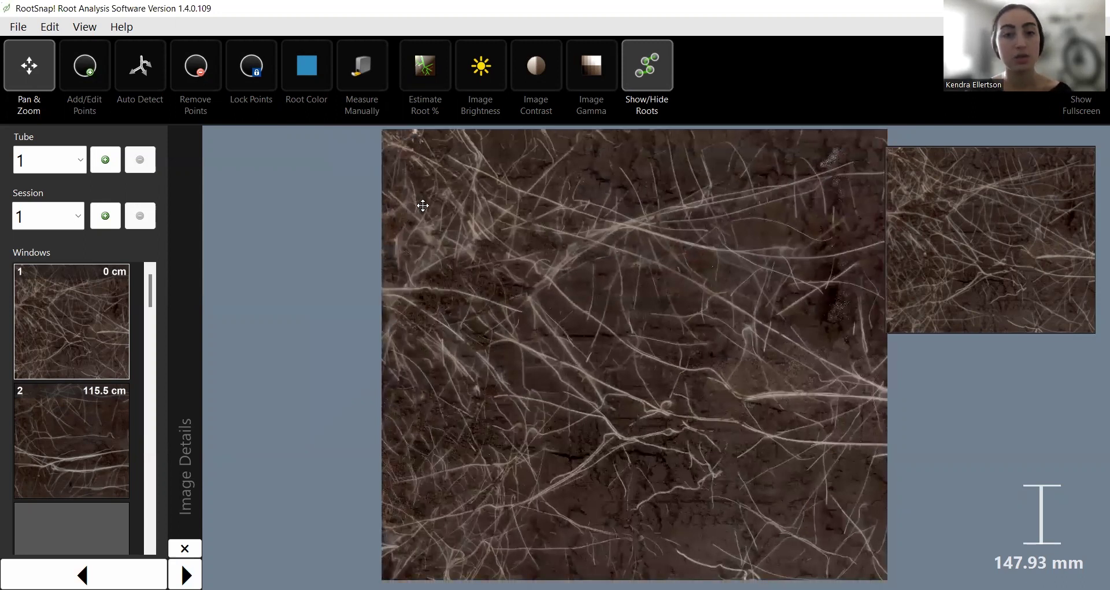
scroll(473, 215, "up", 3)
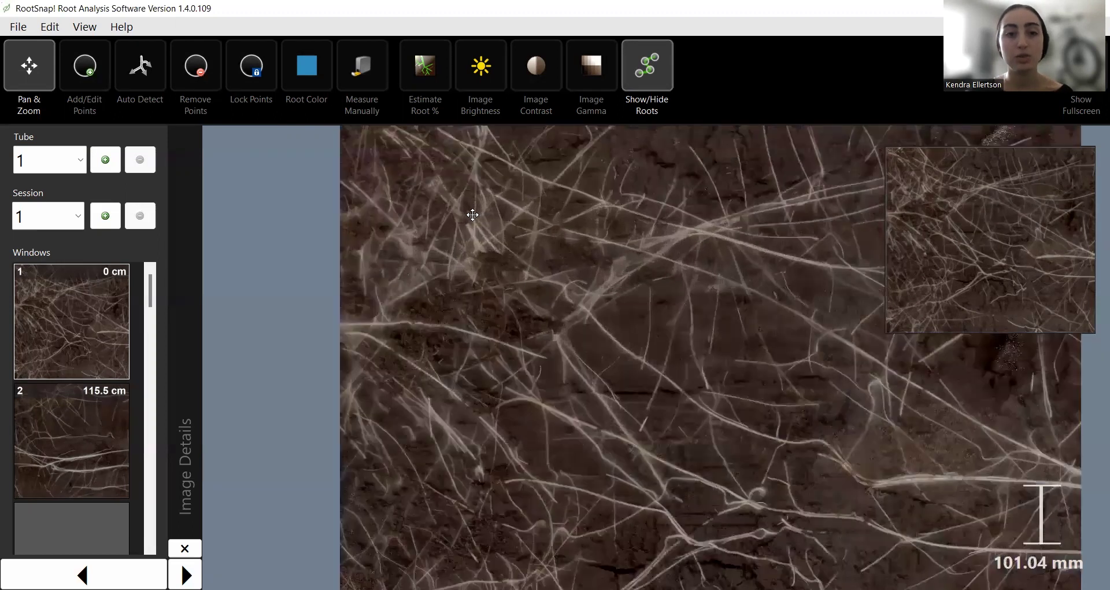
scroll(473, 214, "up", 2)
left_click_drag(464, 223, 441, 340)
left_click_drag(370, 302, 567, 310)
scroll(568, 306, "down", 3)
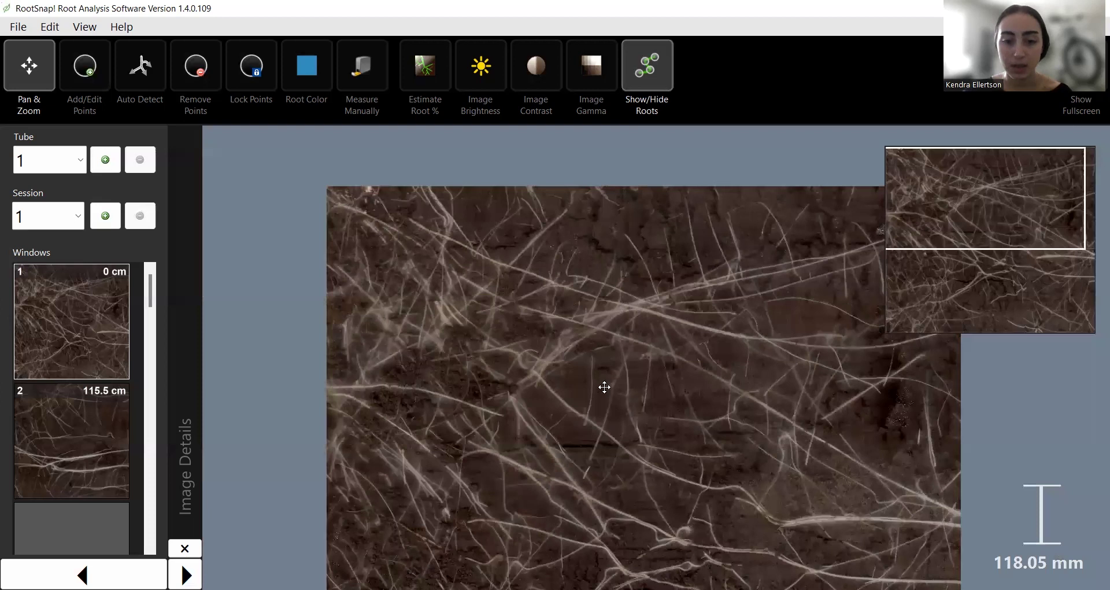
scroll(604, 387, "down", 1)
left_click_drag(600, 362, 704, 278)
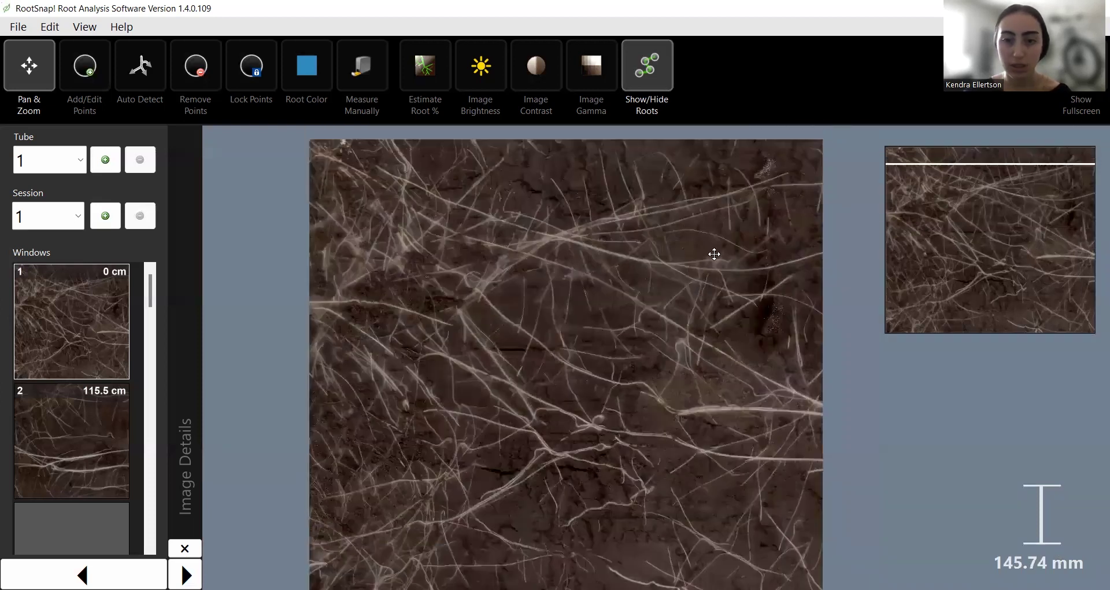
scroll(704, 279, "up", 4)
scroll(663, 321, "up", 1)
left_click_drag(663, 321, 650, 359)
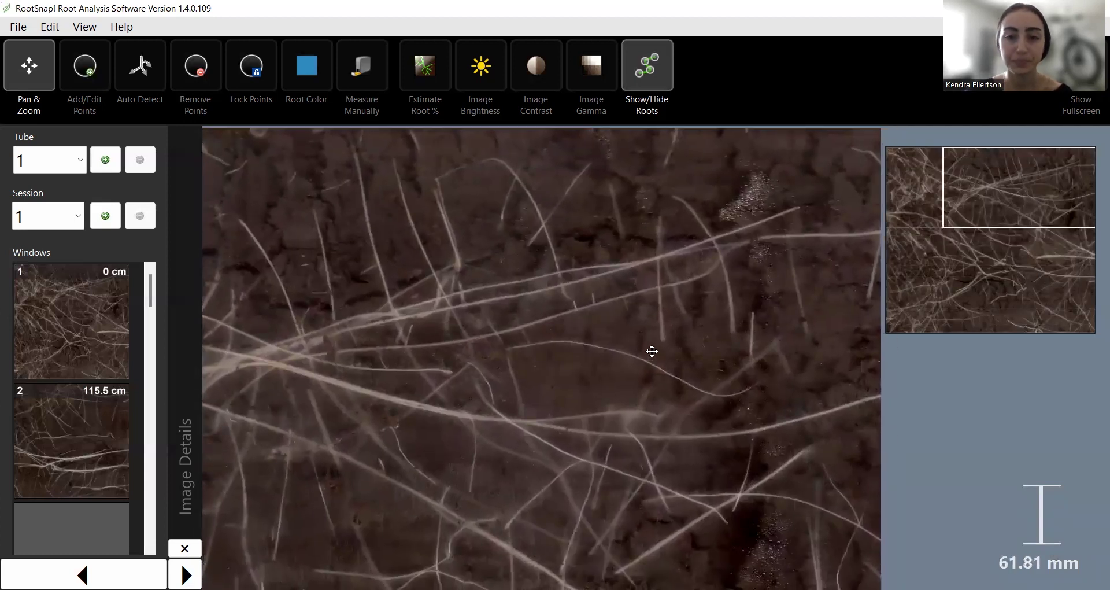
scroll(651, 359, "up", 5)
left_click_drag(632, 339, 617, 389)
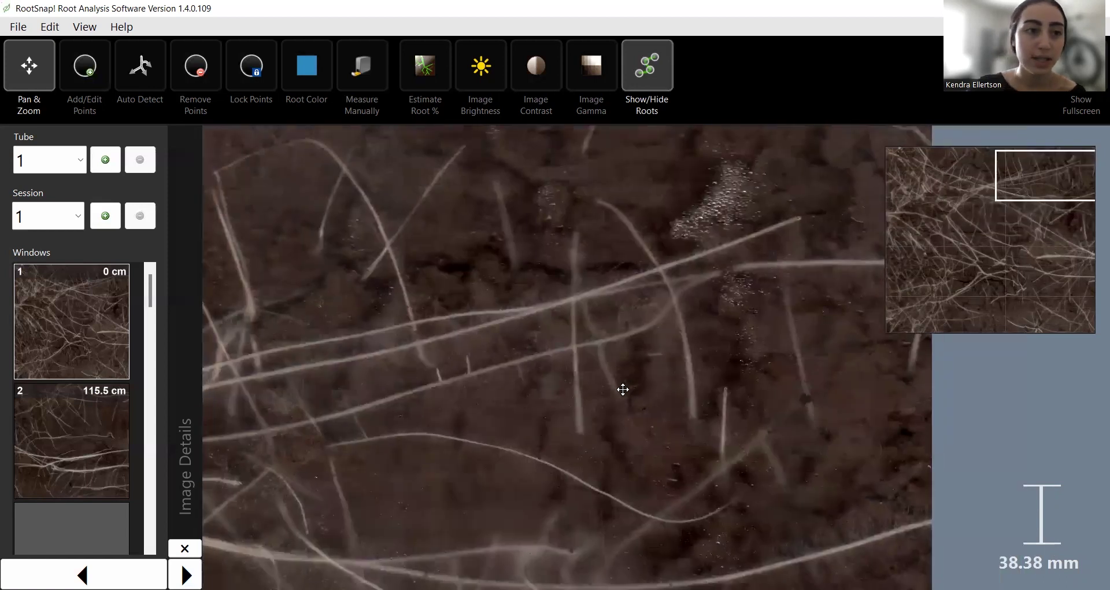
Enable Snap To Root and Multi-Branch Growth for Add/Edit Points, checking the 9.83 Range value
left_click(97, 81)
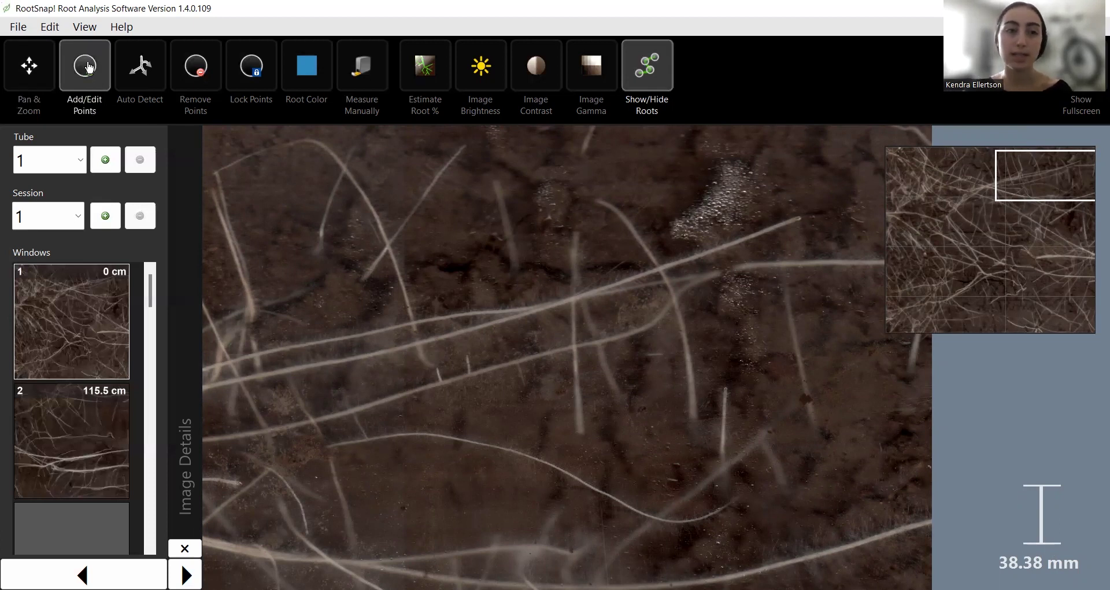
right_click(90, 68)
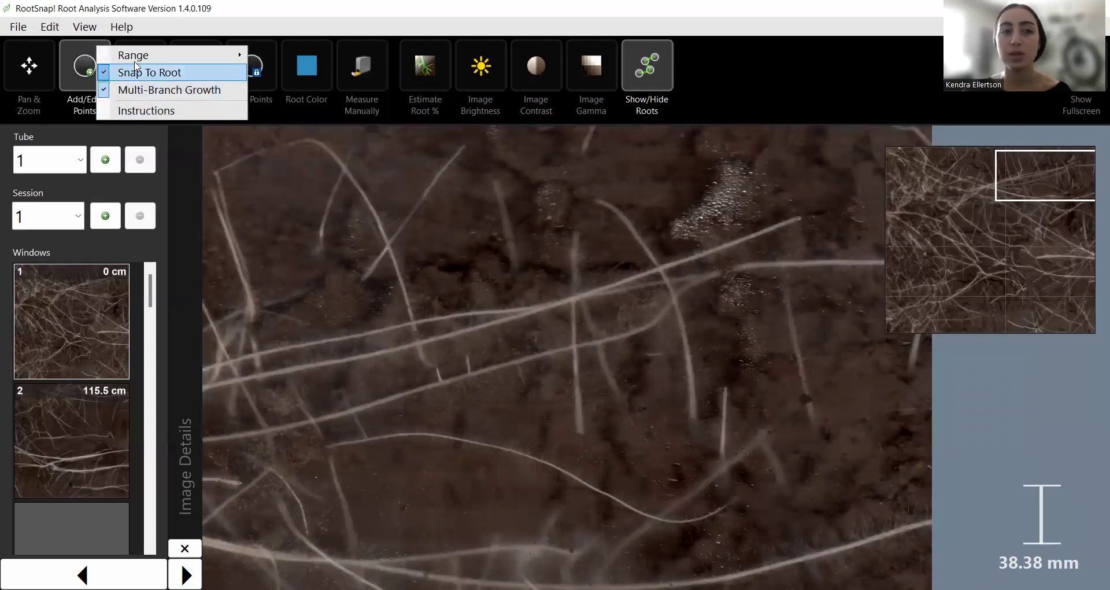
mouse_move(234, 58)
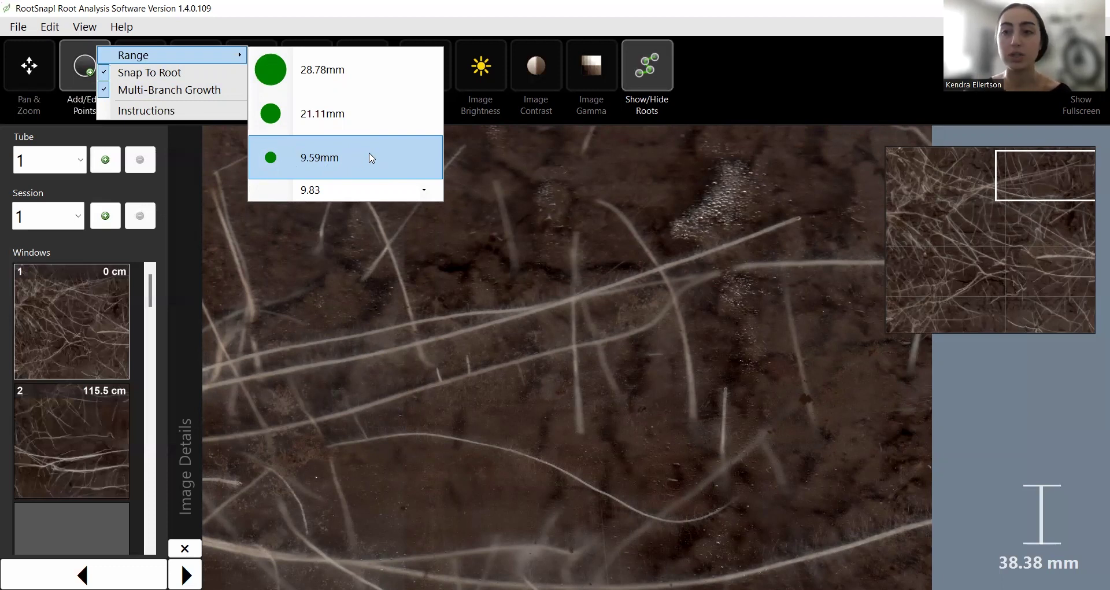
left_click(326, 190)
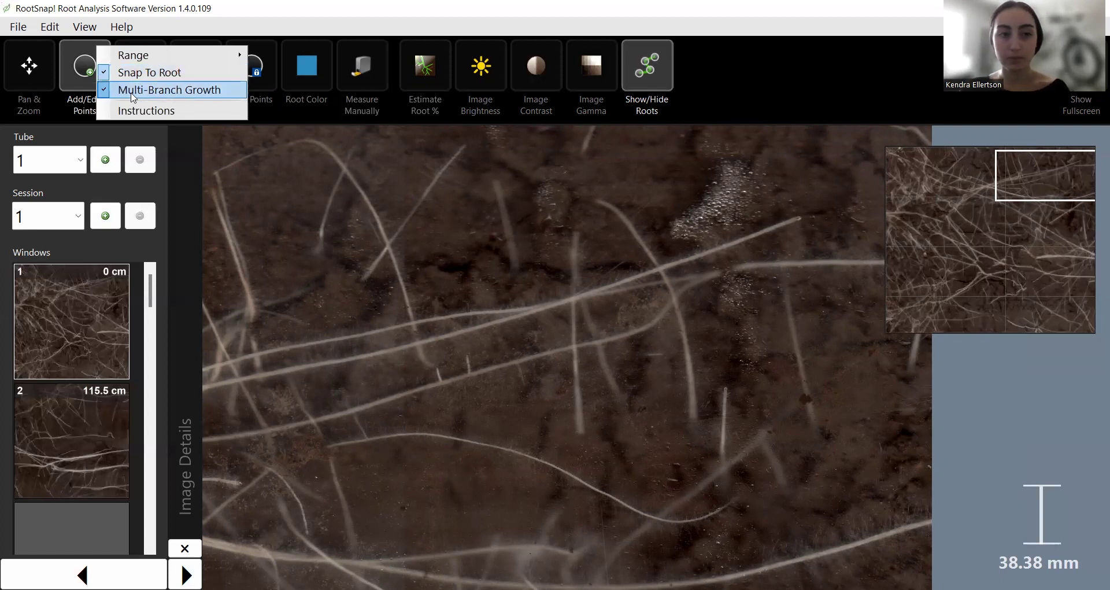
left_click(188, 97)
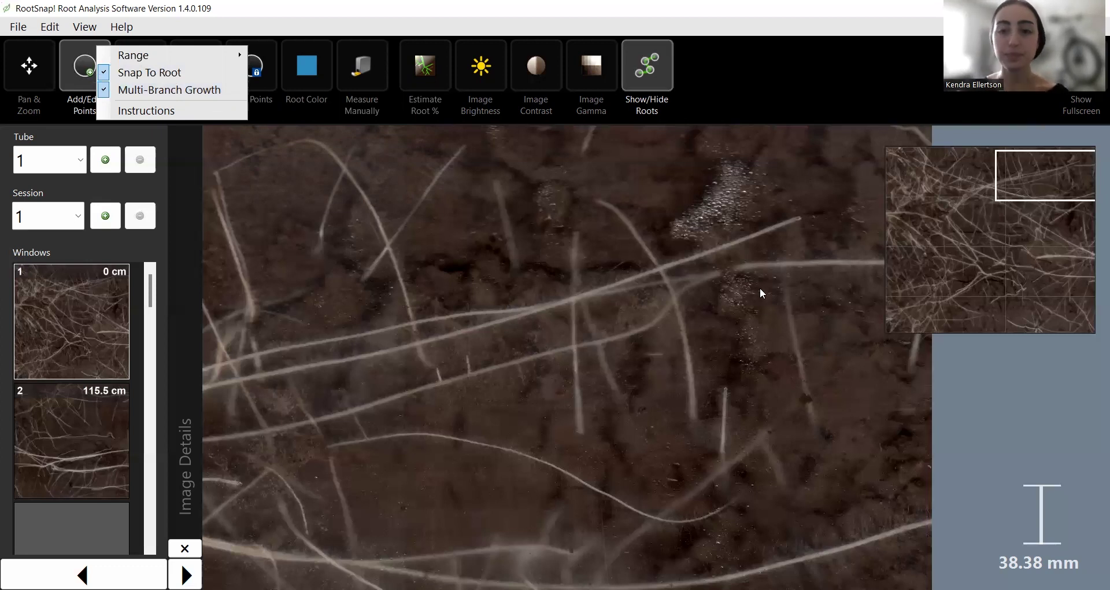
Trace the diagonal root leftward from its tip toward the left edge
left_click(800, 217)
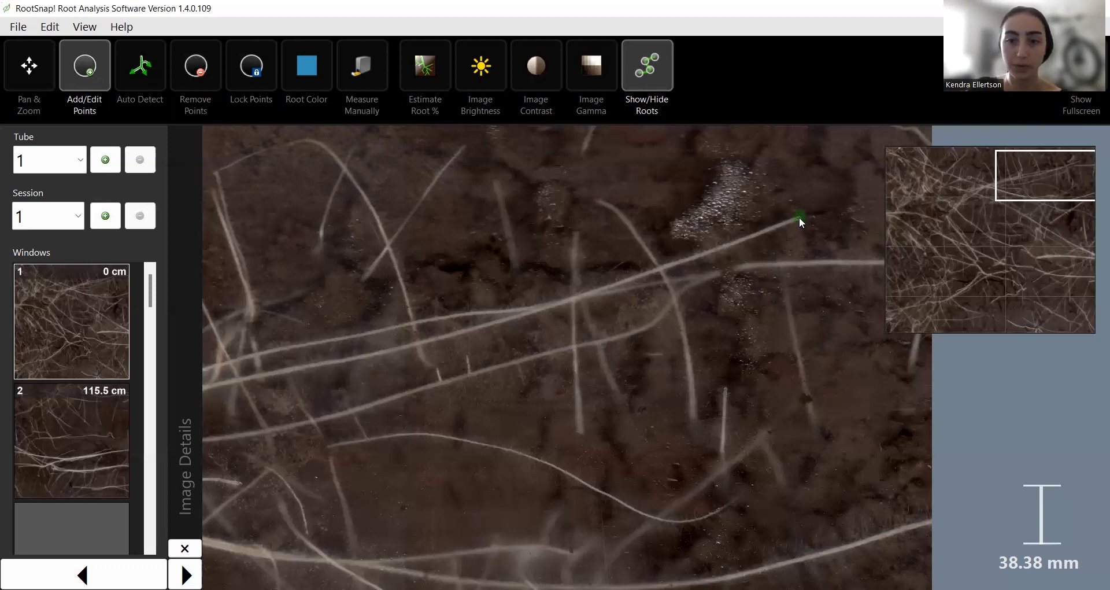
left_click_drag(735, 236, 615, 283)
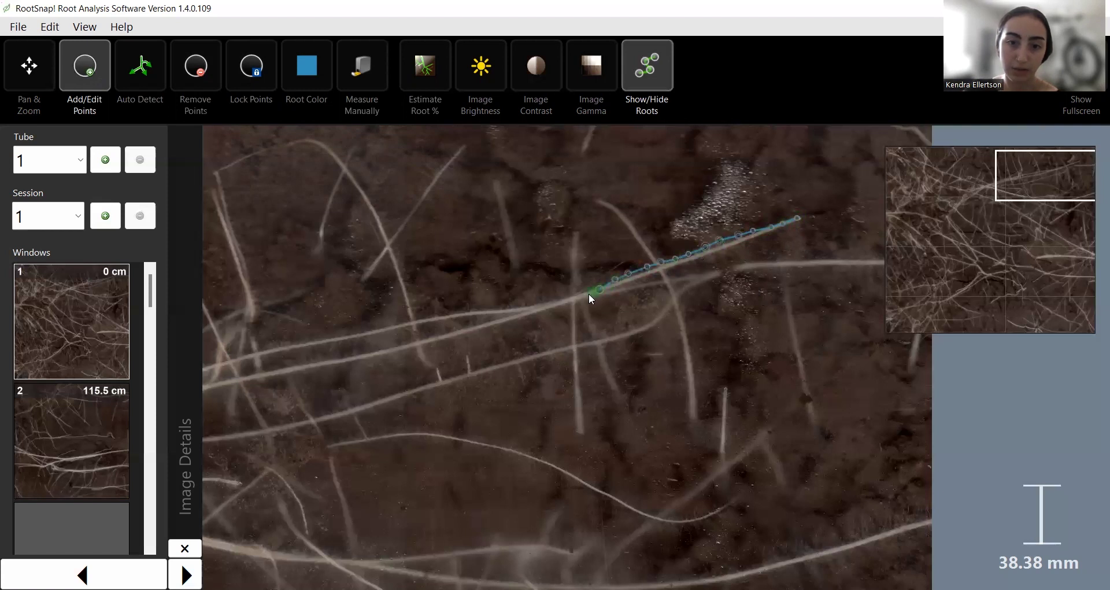
left_click_drag(548, 306, 515, 315)
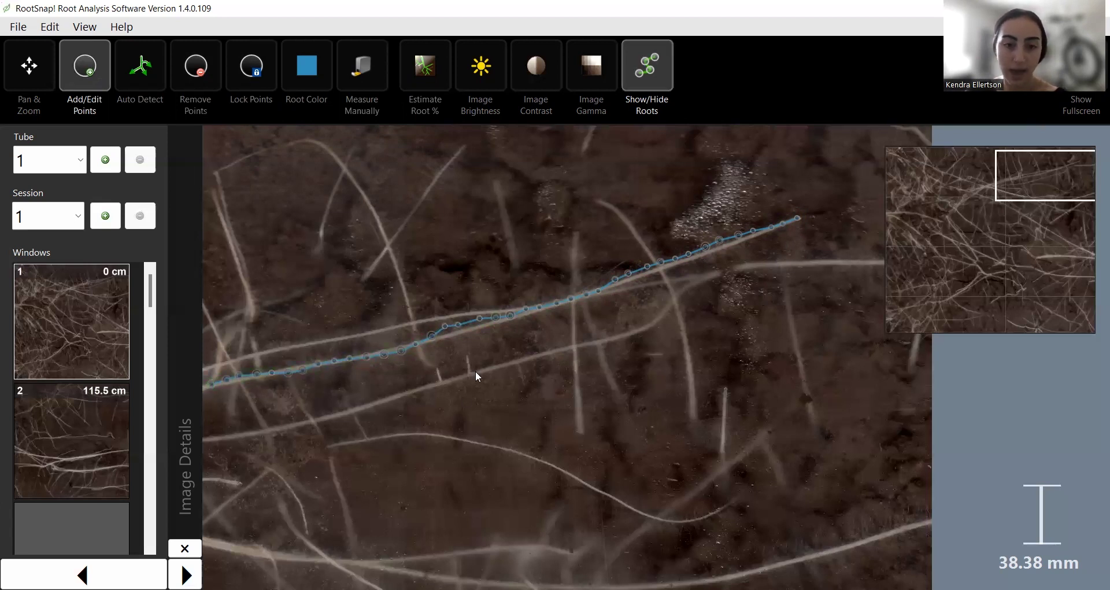
scroll(837, 211, "up", 4)
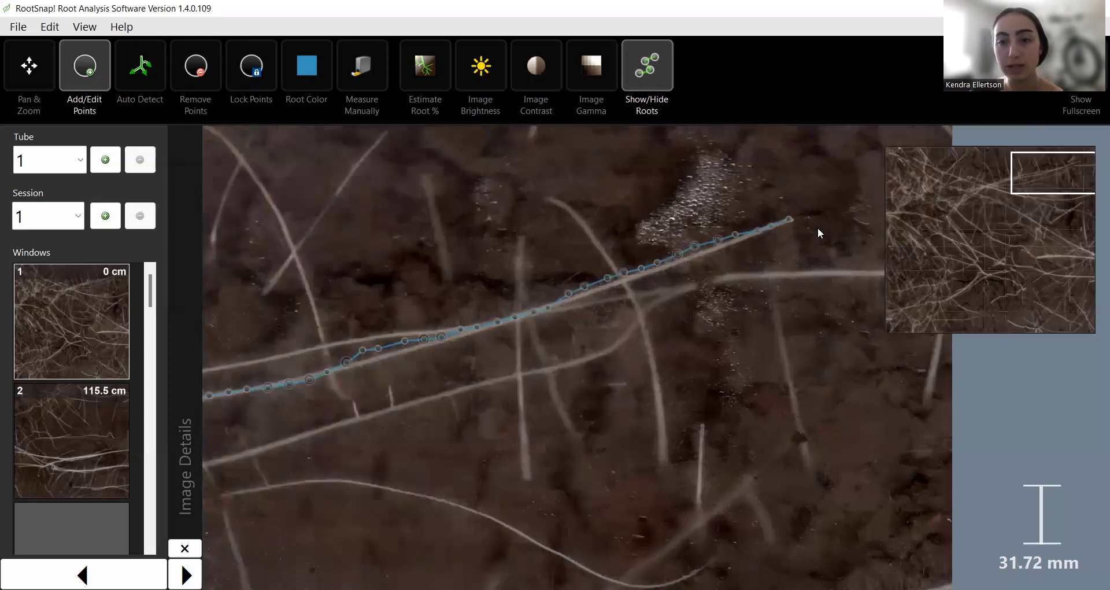
Erase the stray two-point segment with Remove Points, then return to Add/Edit Points
left_click(734, 278)
left_click(738, 304)
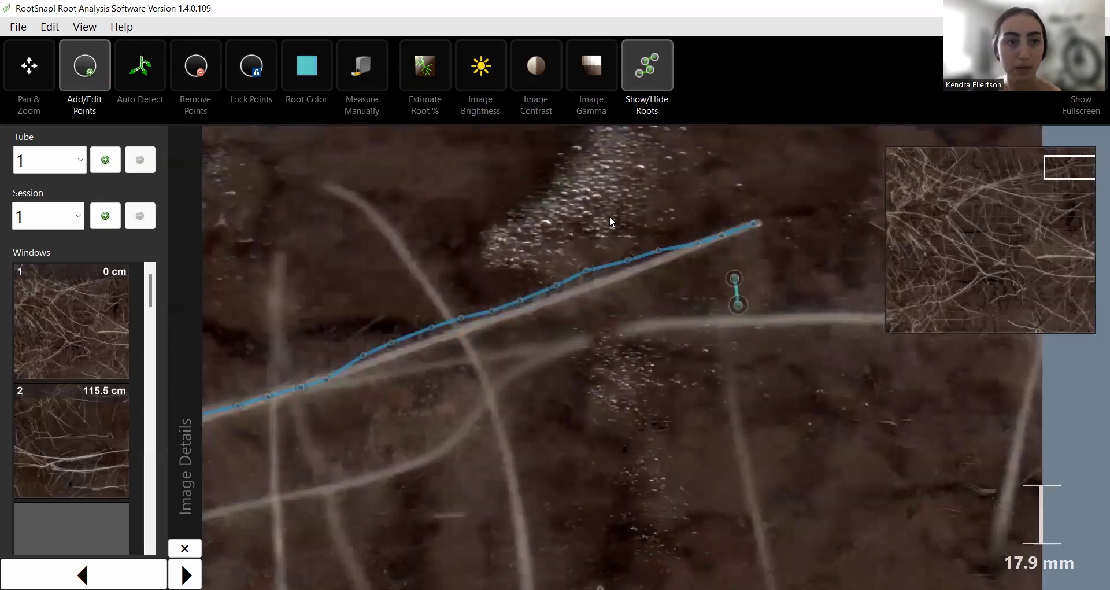
key("r")
left_click(723, 300)
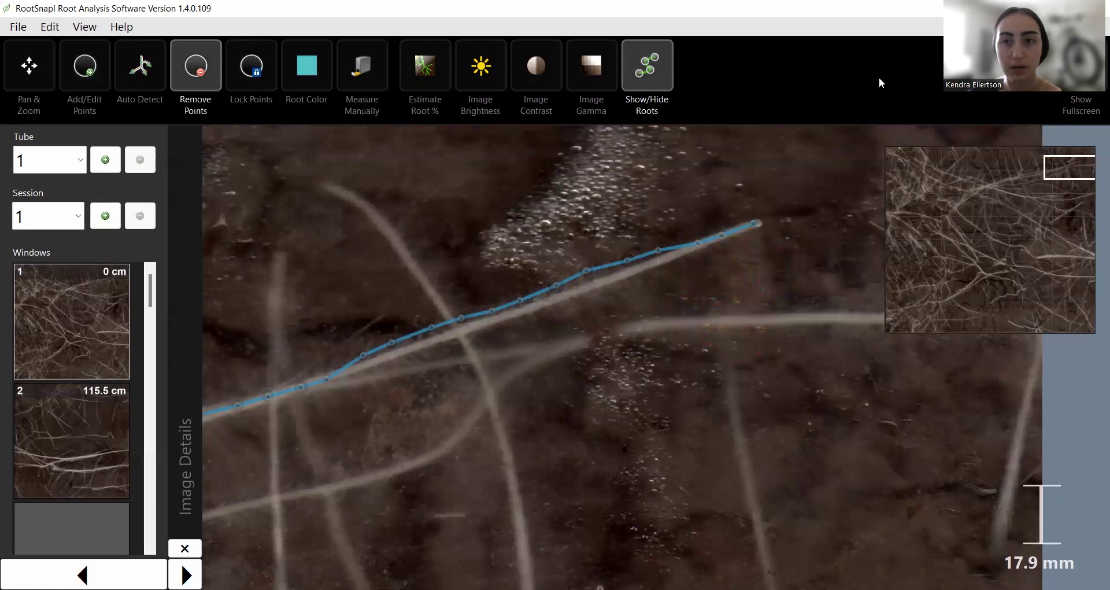
key("a")
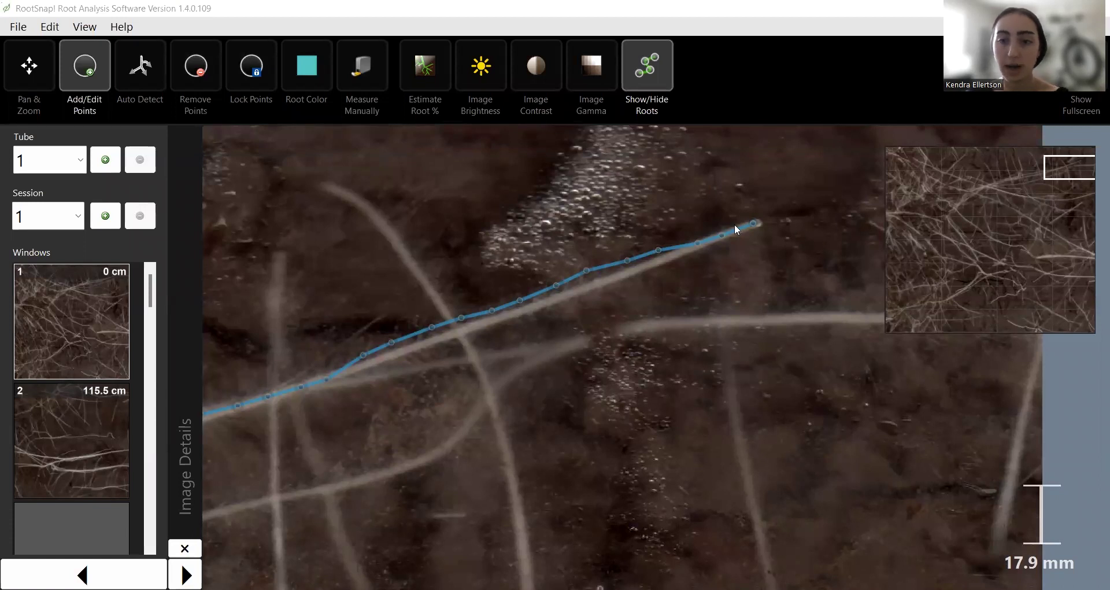
Adjust point diameters with the wheel and nudge the 2.59 mm node onto the root
scroll(717, 224, "up", 5)
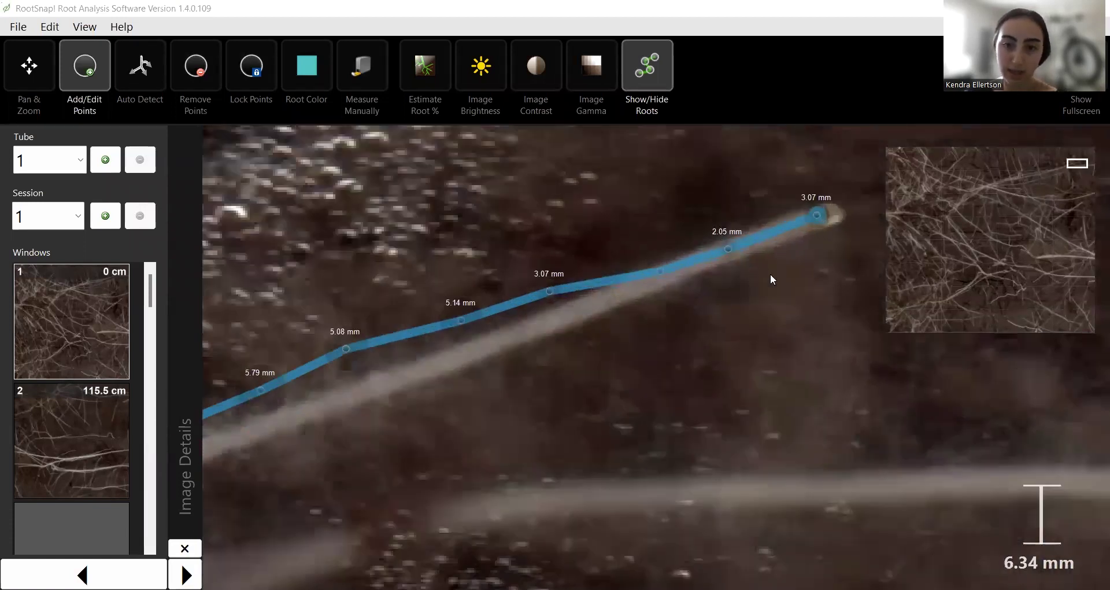
scroll(770, 276, "up", 1)
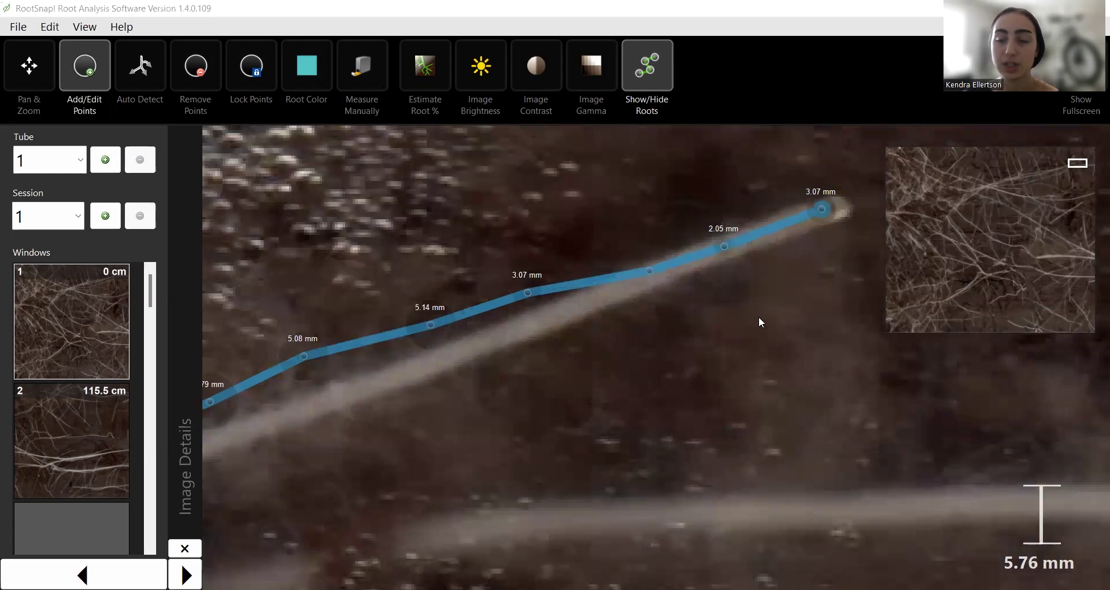
scroll(760, 310, "up", 1)
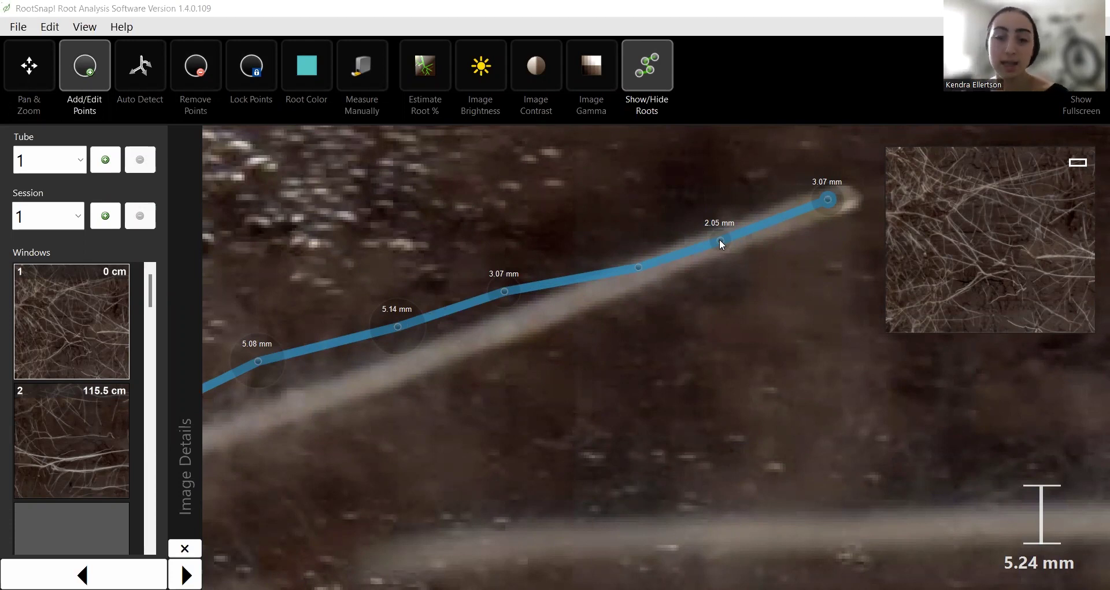
scroll(721, 242, "up", 3)
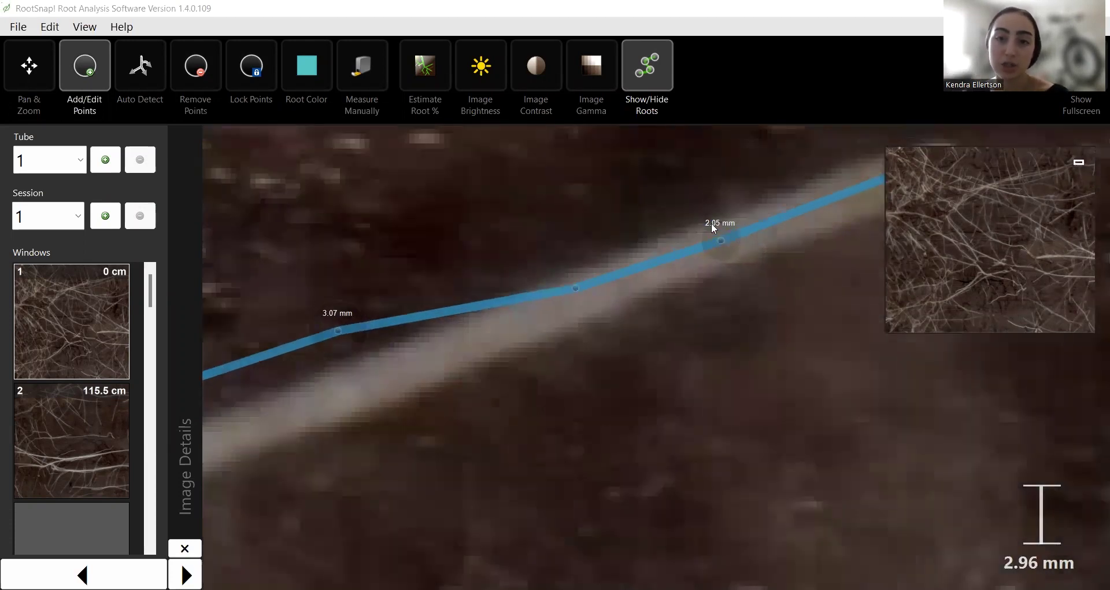
scroll(734, 230, "up", 1)
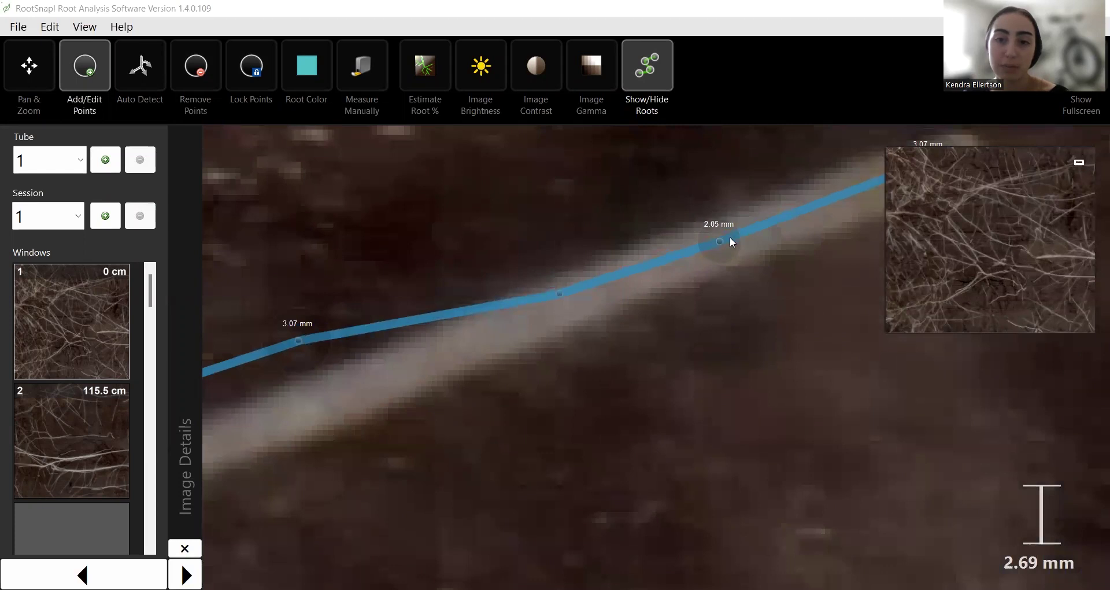
scroll(727, 238, "up", 3)
scroll(723, 240, "down", 3)
scroll(719, 243, "up", 2)
left_click_drag(718, 242, 720, 252)
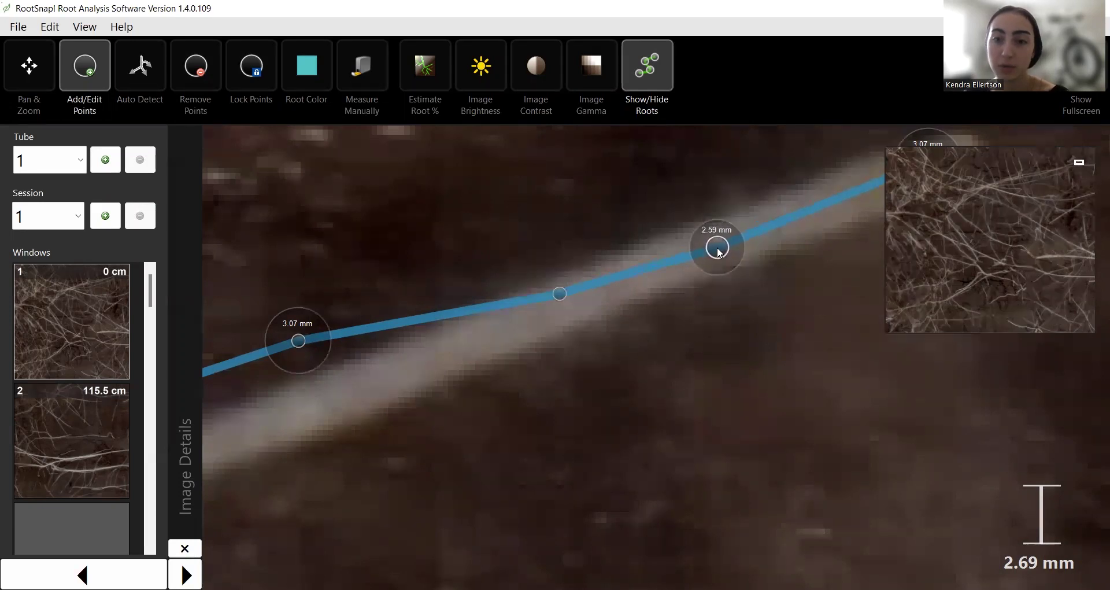
Resize the points and move the 3.07 mm node down onto the root
scroll(719, 252, "down", 2)
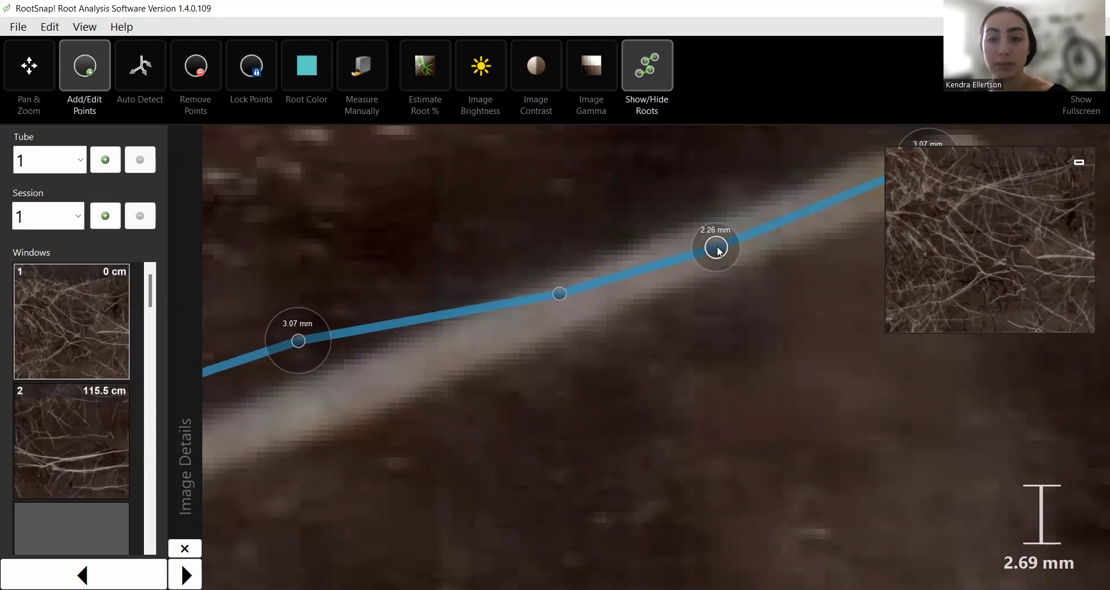
scroll(719, 251, "up", 1)
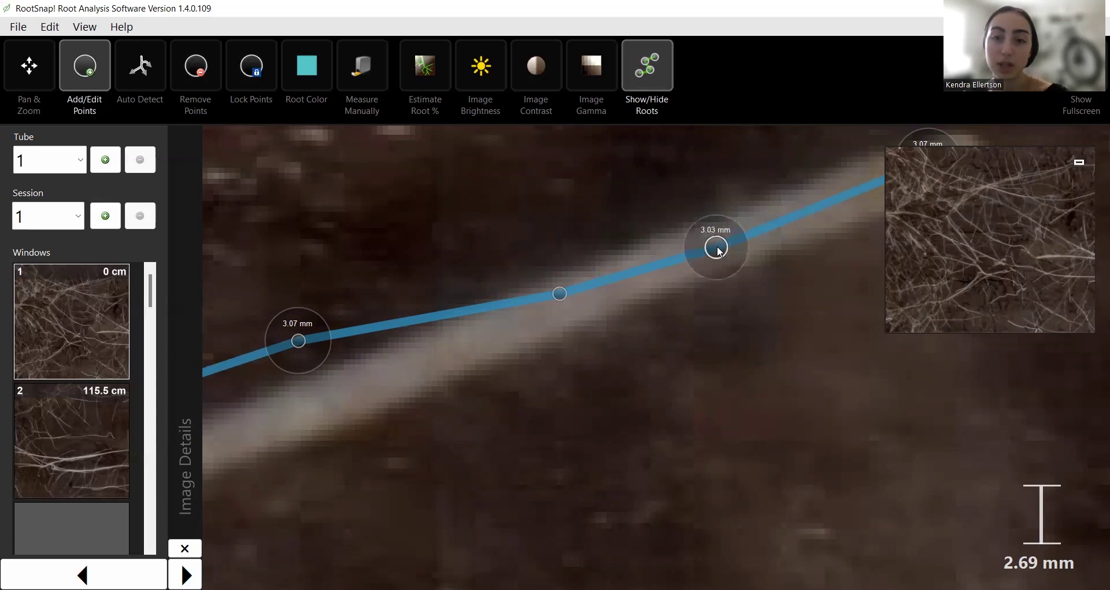
scroll(719, 251, "down", 1)
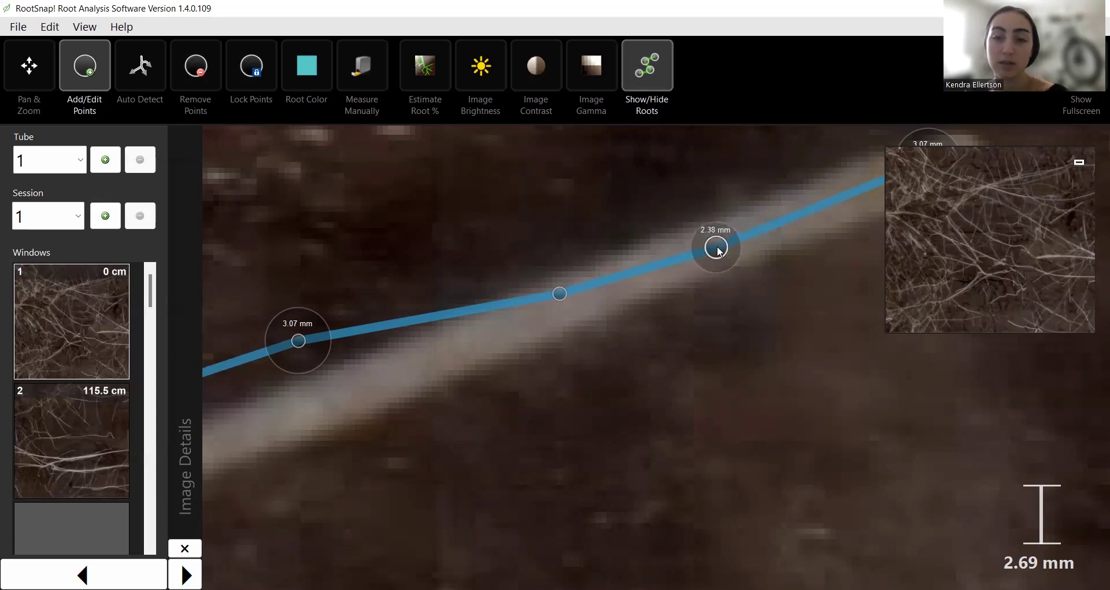
scroll(720, 251, "down", 1)
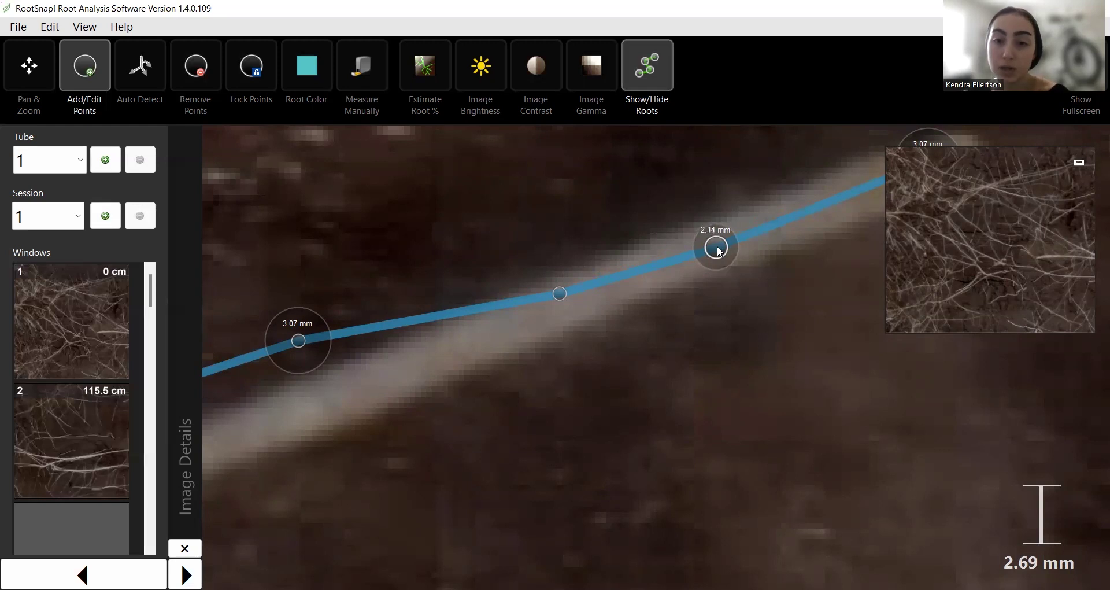
left_click_drag(297, 340, 316, 412)
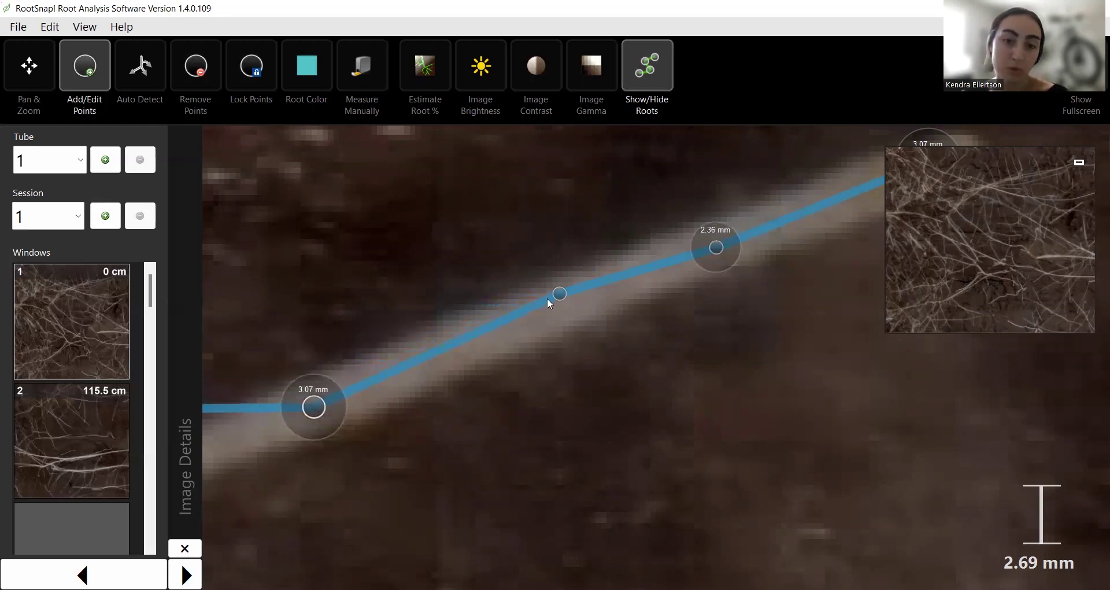
Reposition the view and reduce the leftmost point's diameter to 3.31 mm
left_click(29, 65)
left_click_drag(354, 286, 557, 258)
left_click_drag(347, 362, 370, 377)
left_click(88, 68)
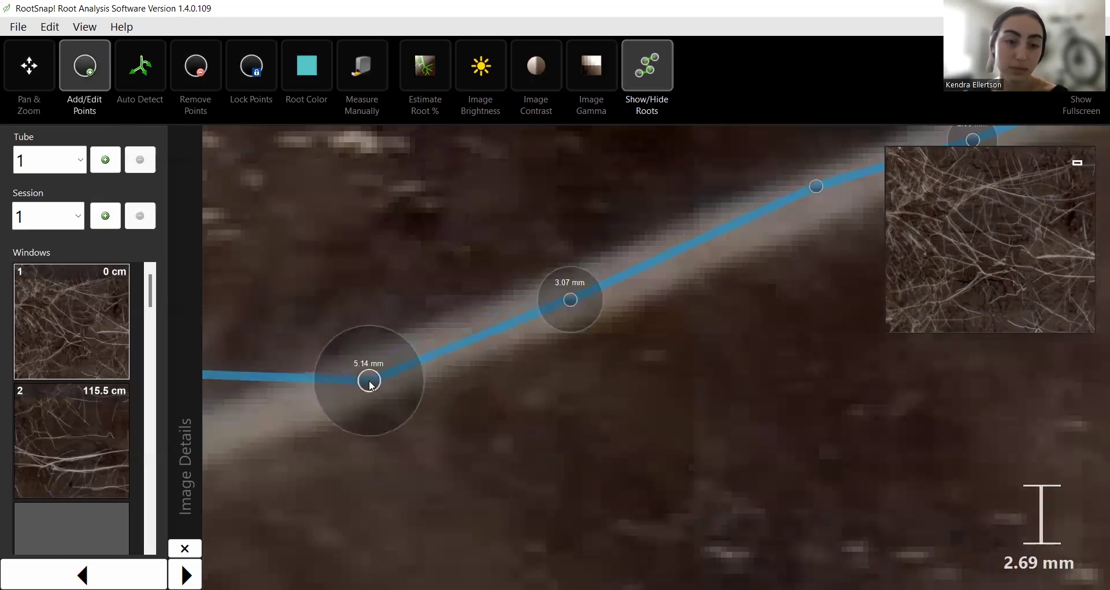
scroll(359, 334, "down", 3)
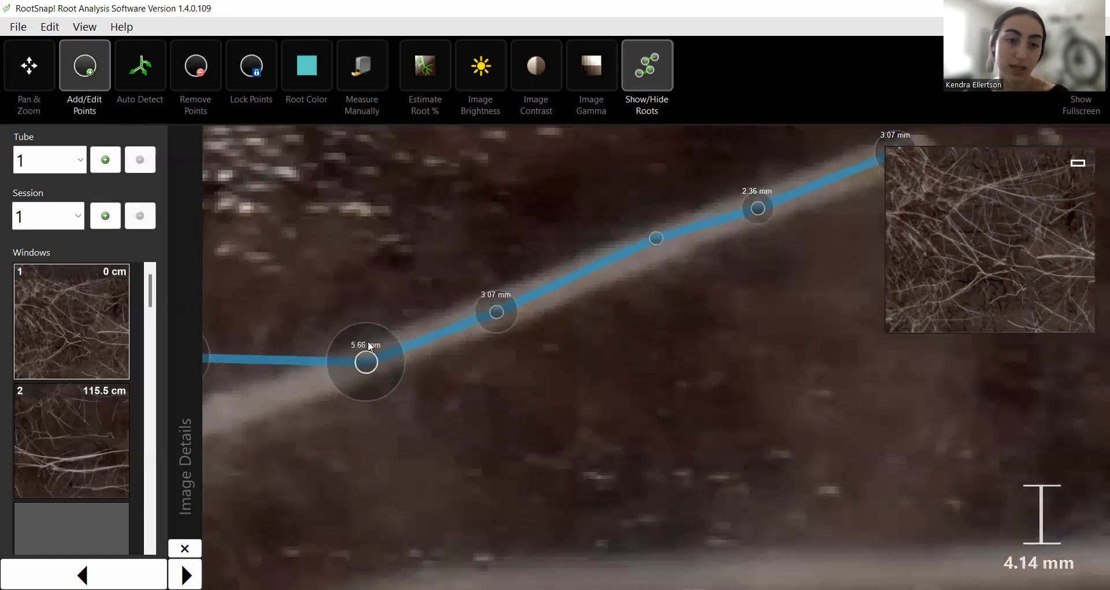
scroll(368, 341, "down", 2)
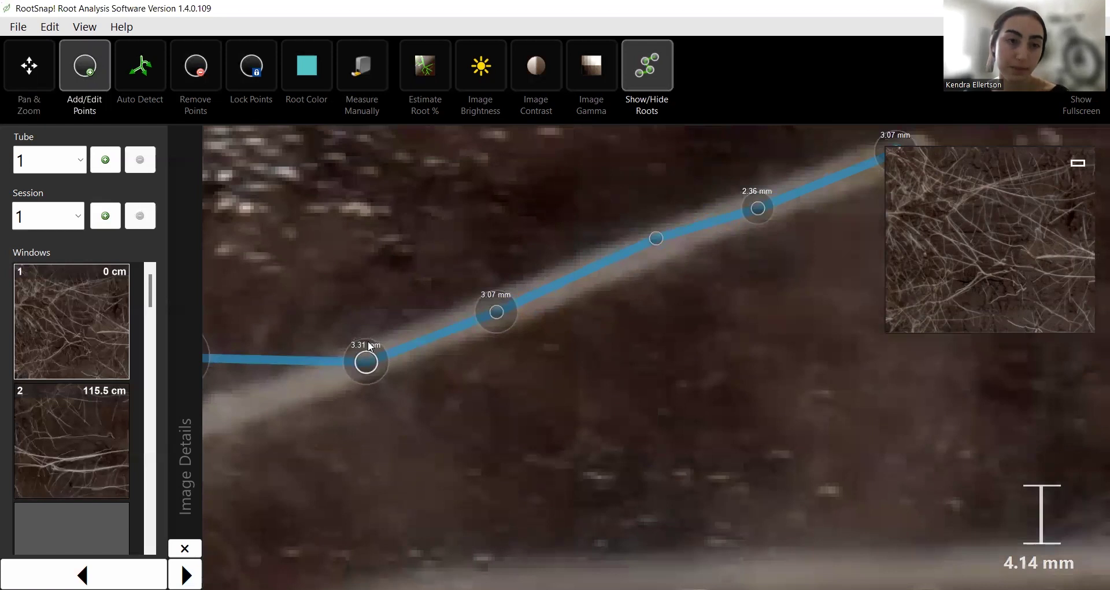
Show the Point Details panel via View > Panels and select the unlabelled root point
left_click(79, 30)
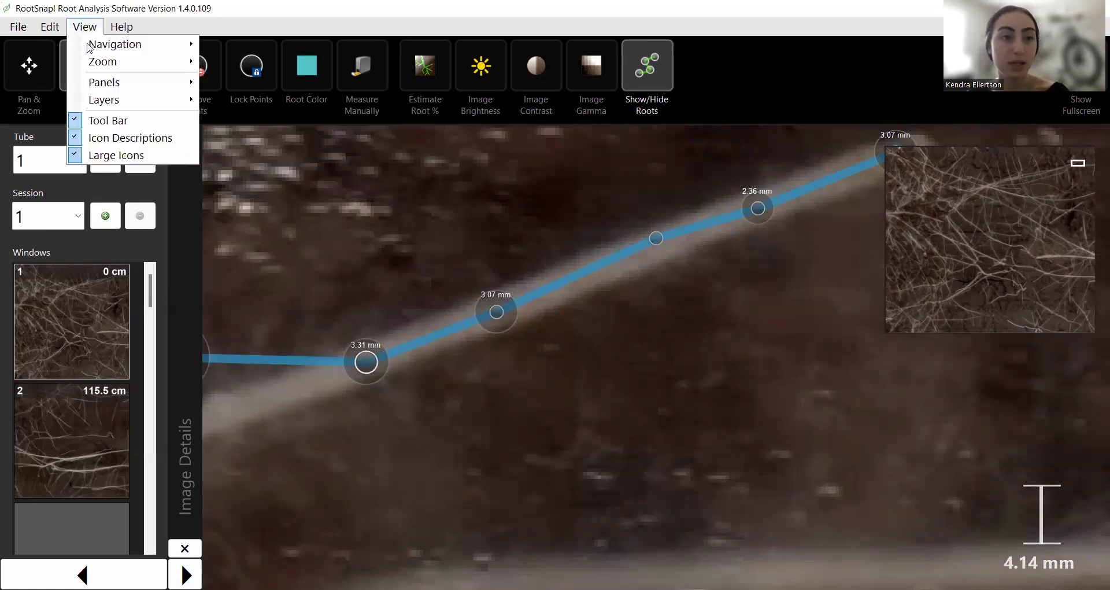
mouse_move(121, 84)
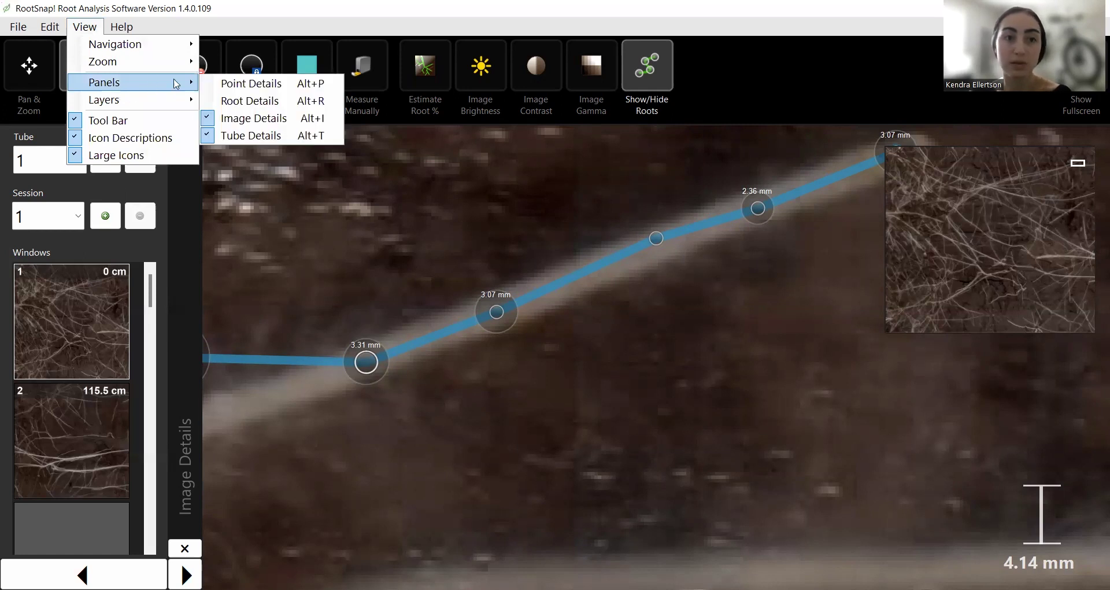
left_click(260, 88)
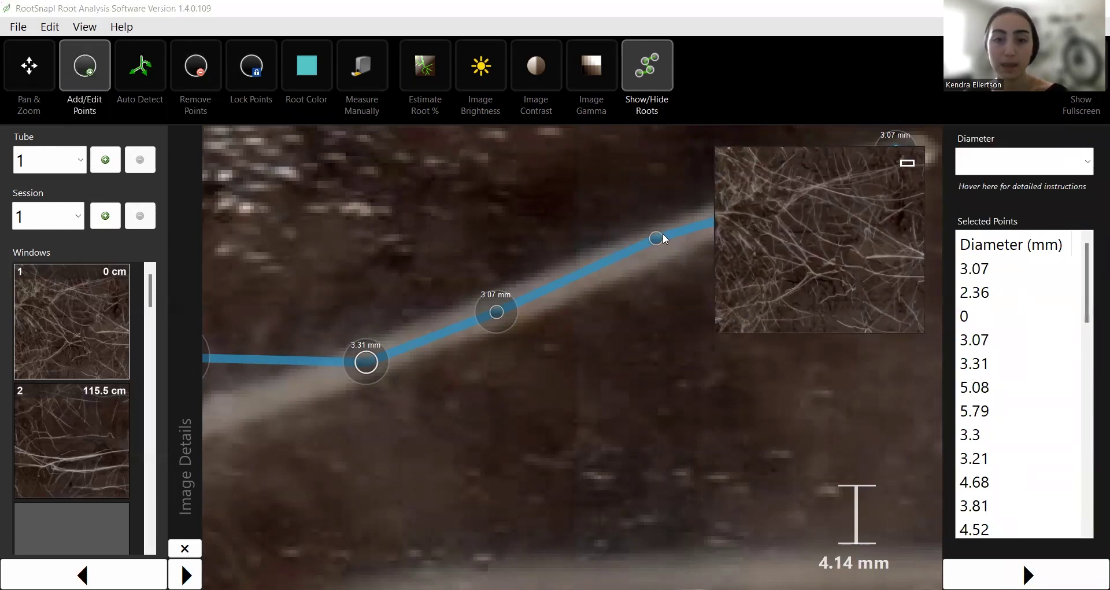
left_click(655, 237)
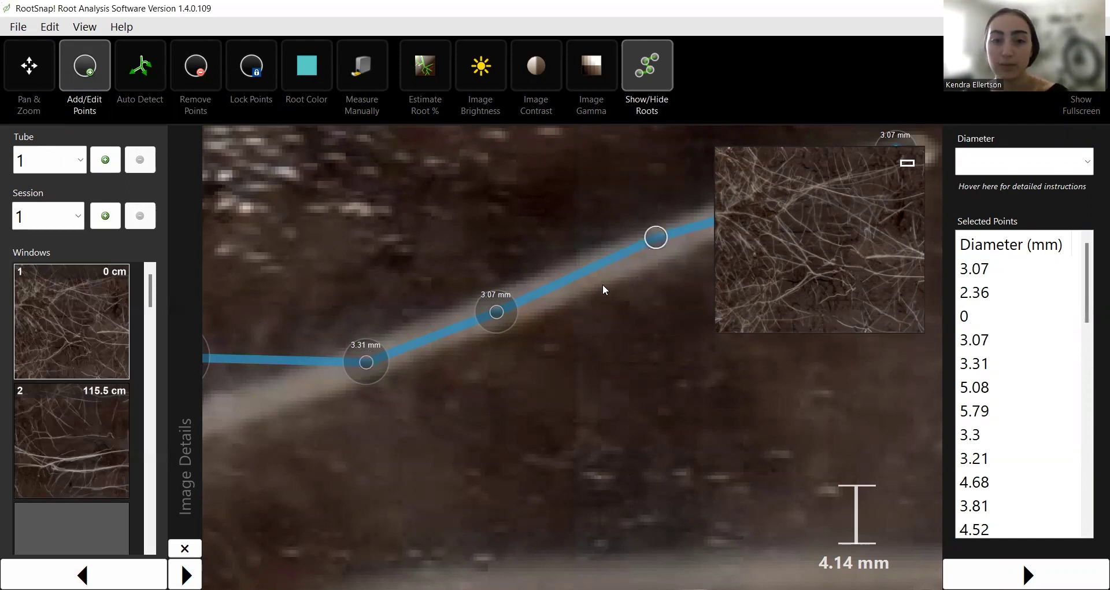
Zoom out to the whole traced root and pick the first point in Selected Points
left_click(28, 64)
scroll(433, 280, "down", 5)
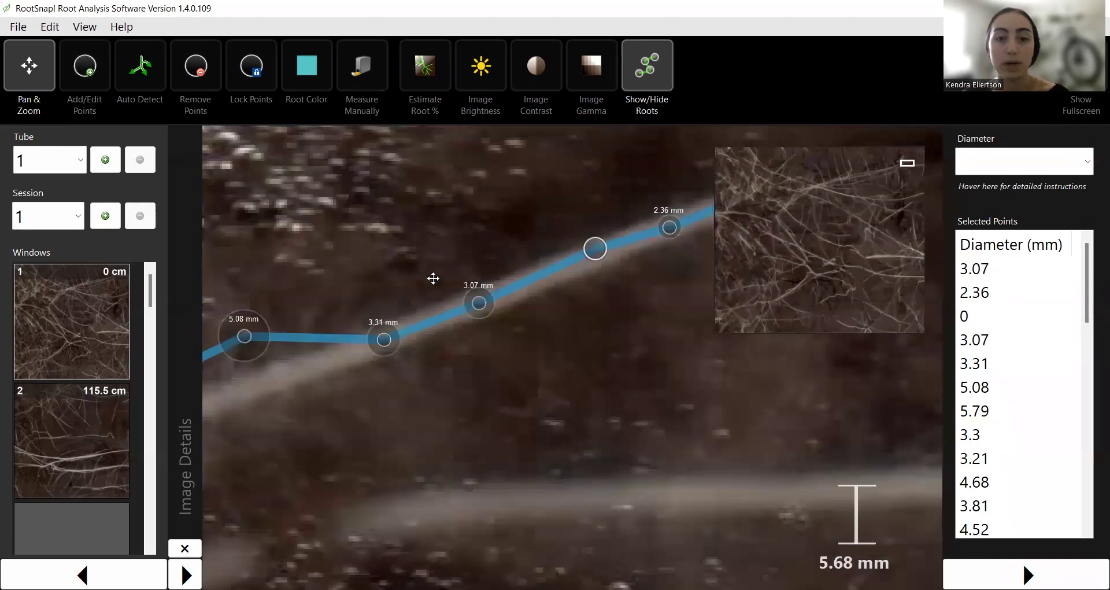
scroll(437, 285, "down", 5)
left_click_drag(384, 367, 579, 354)
scroll(579, 353, "down", 7)
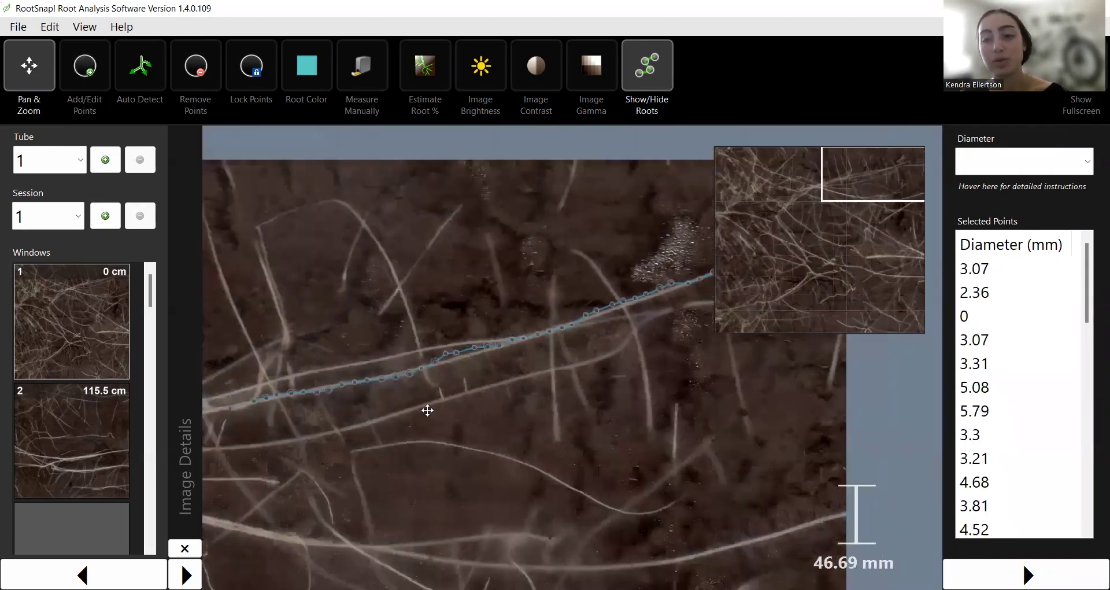
left_click_drag(391, 410, 388, 410)
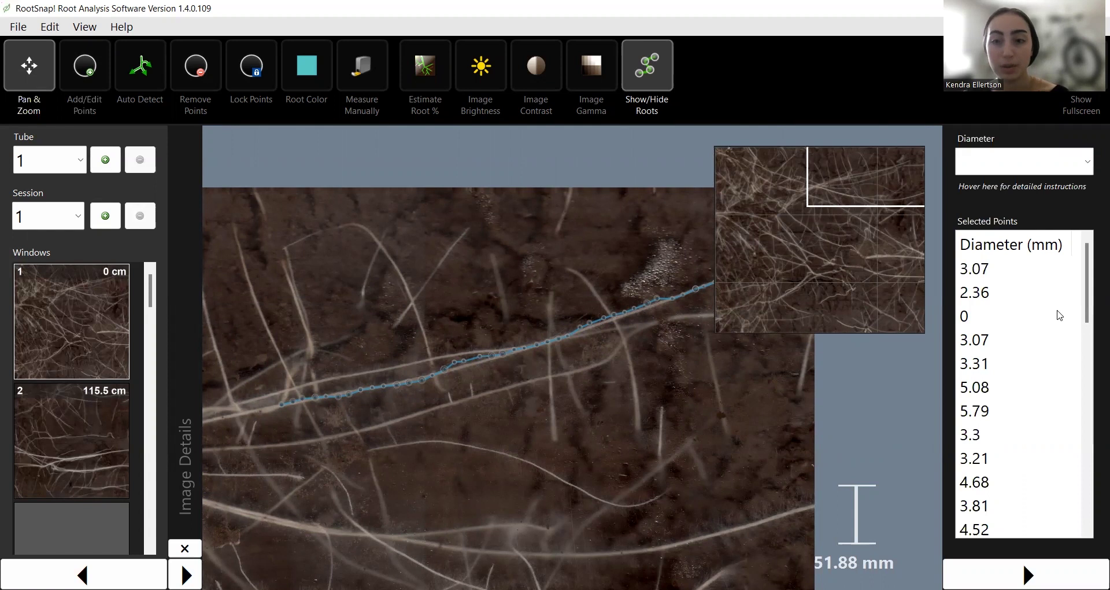
mouse_move(1088, 284)
left_mouse_down()
mouse_move(1087, 399)
mouse_move(1088, 283)
left_mouse_up()
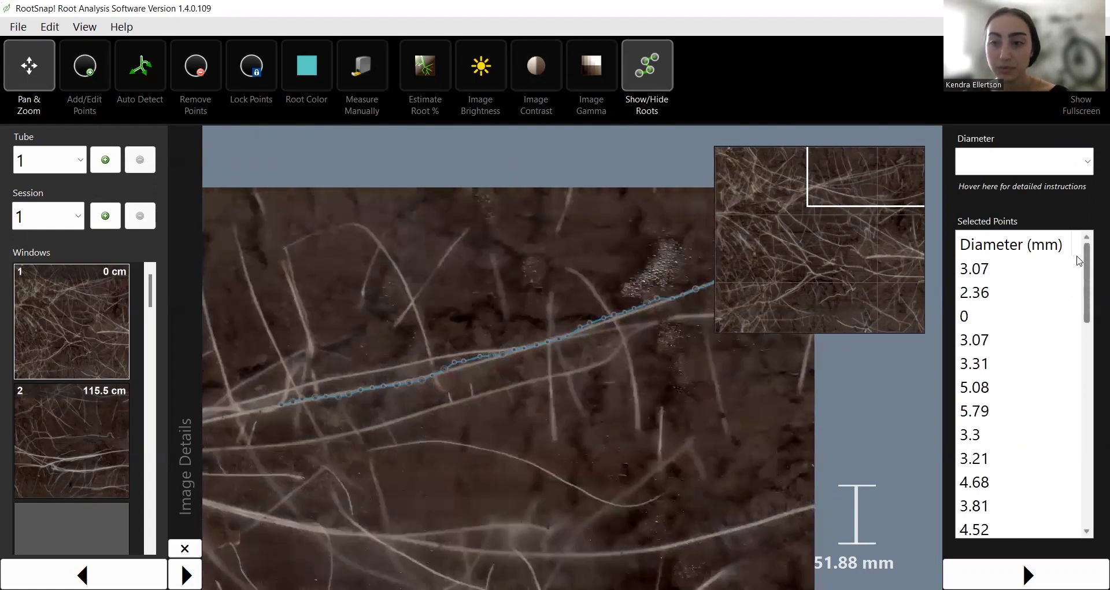
left_click(1012, 273)
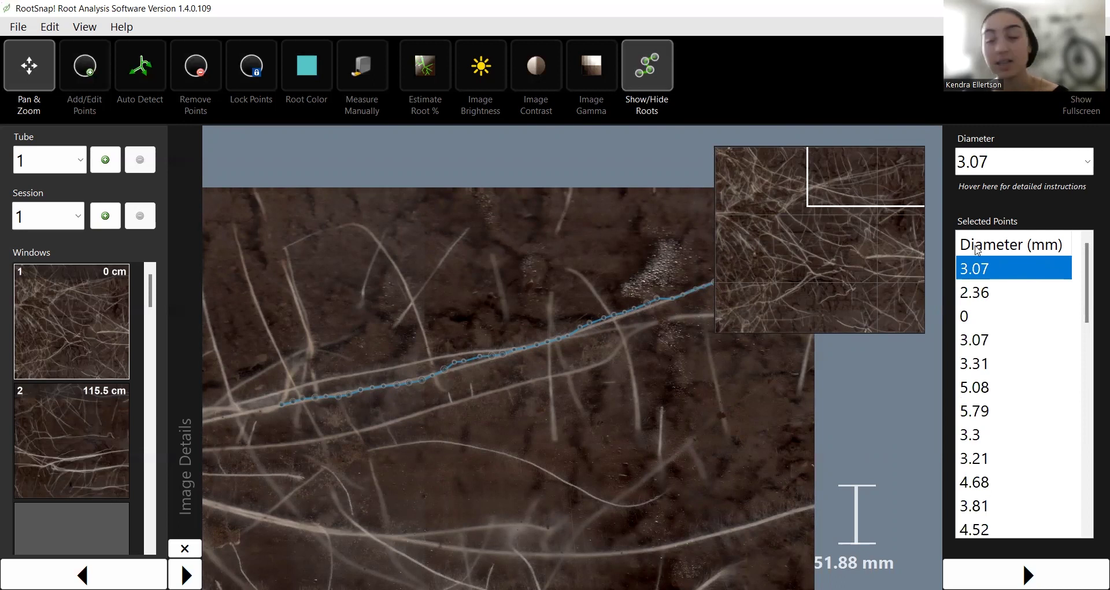
Keep 3.07 in the Diameter dropdown and Shift-select the first point down to the 3.81 point
left_click(1087, 162)
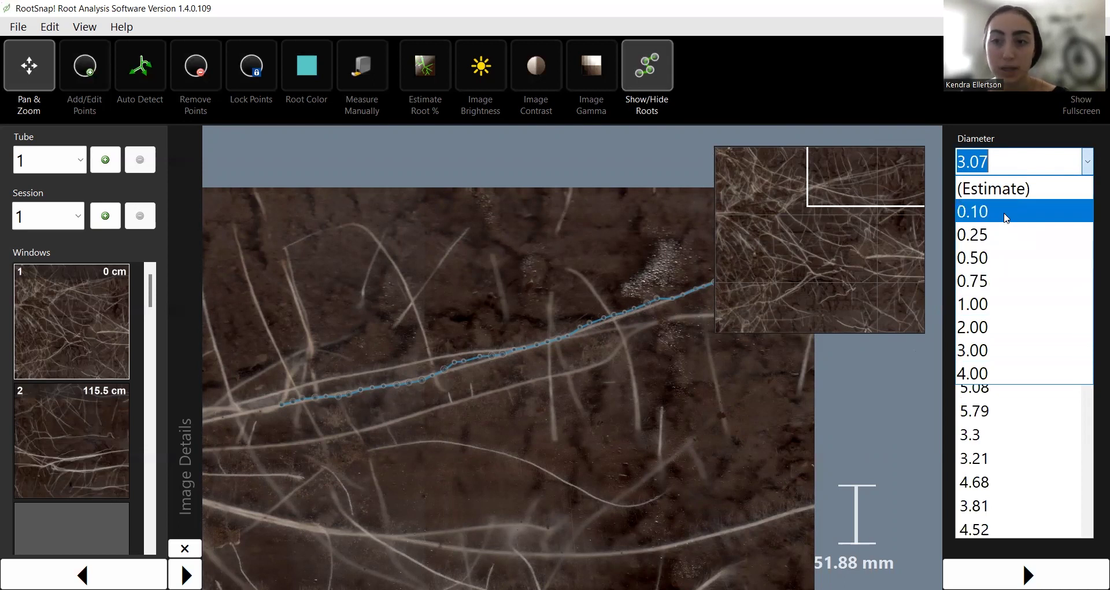
left_click(935, 253)
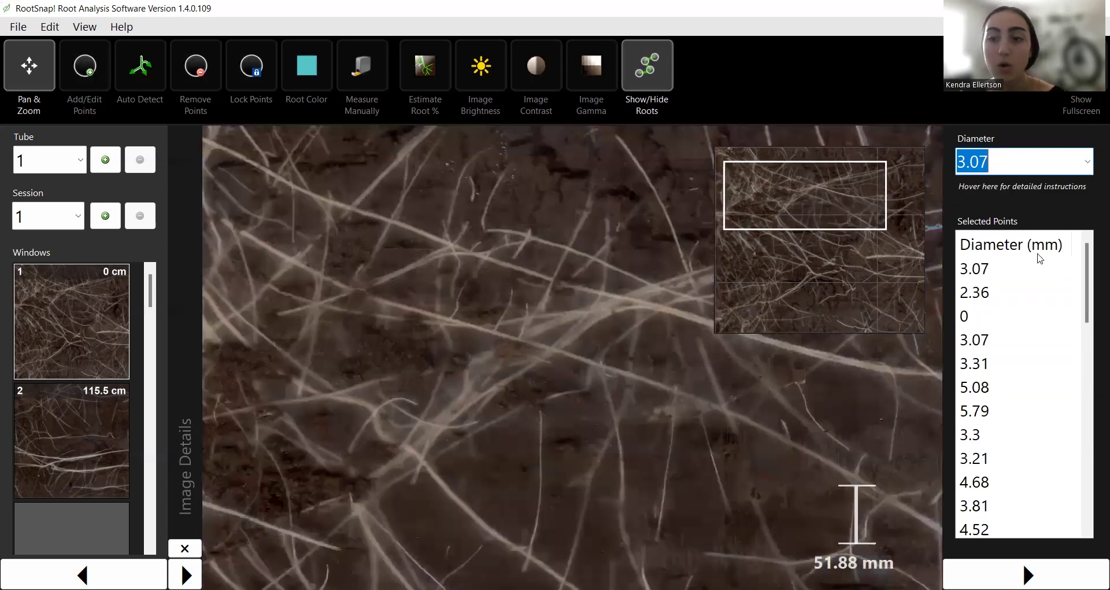
left_click(1026, 269)
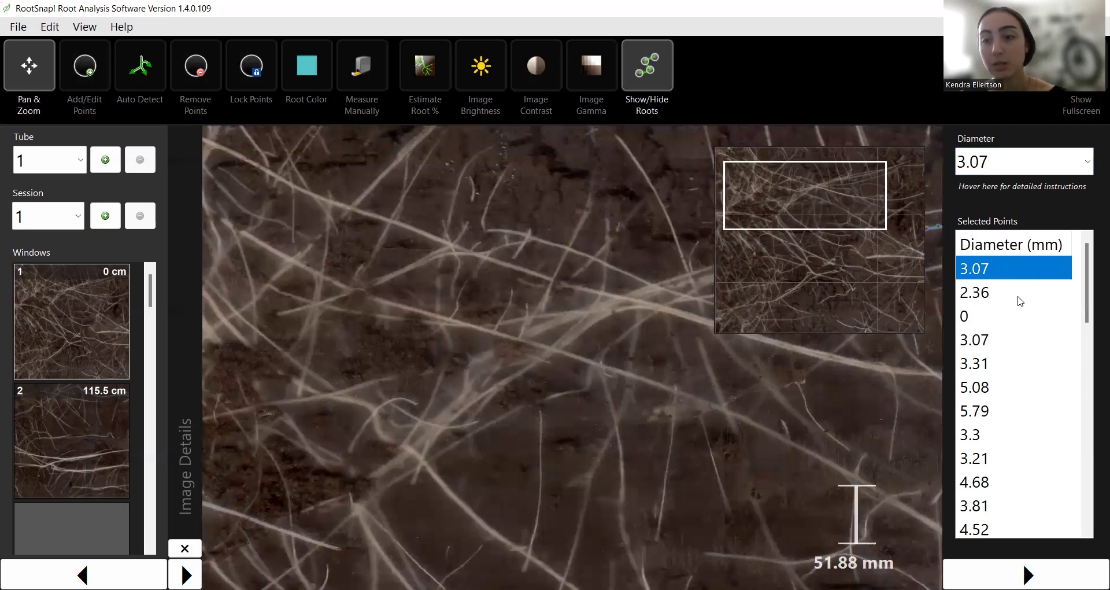
left_click(1019, 297)
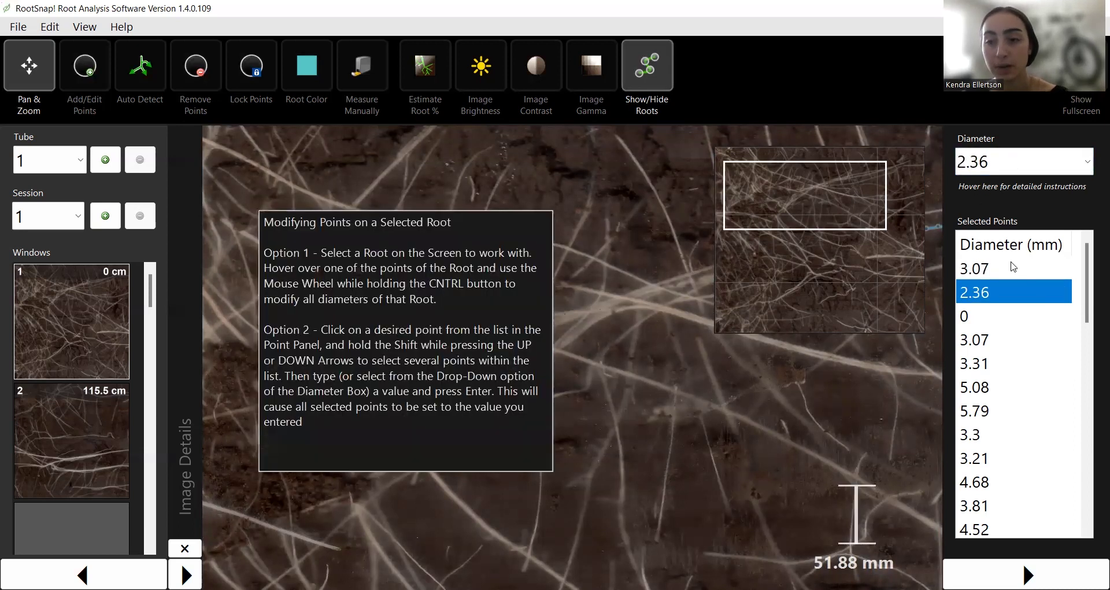
left_click(1008, 267)
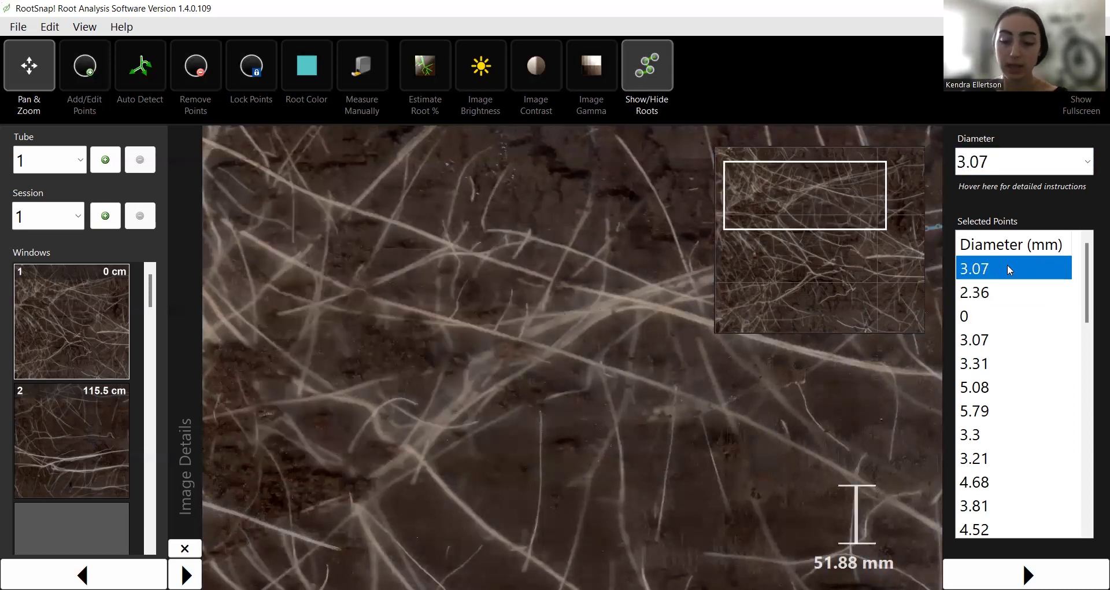
key("shift+Down")
key("shift+Down")
key("shift+Down")
key("shift+Down")
key("shift+Down")
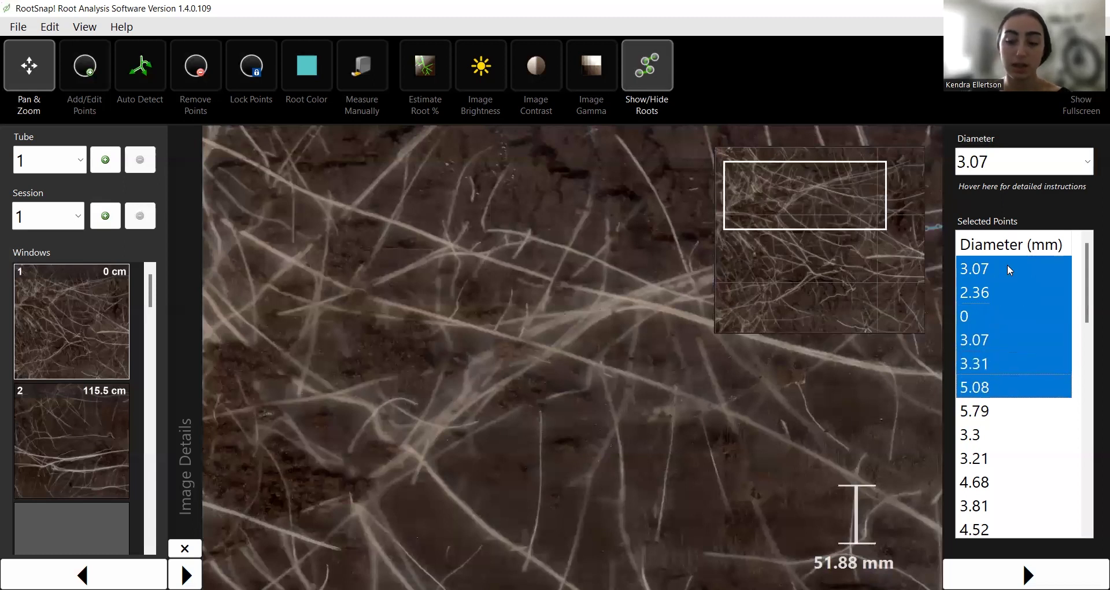
key("shift+Down")
key("shift+Down")
key("shift+Down")
key("shift+Down")
key("shift+Down")
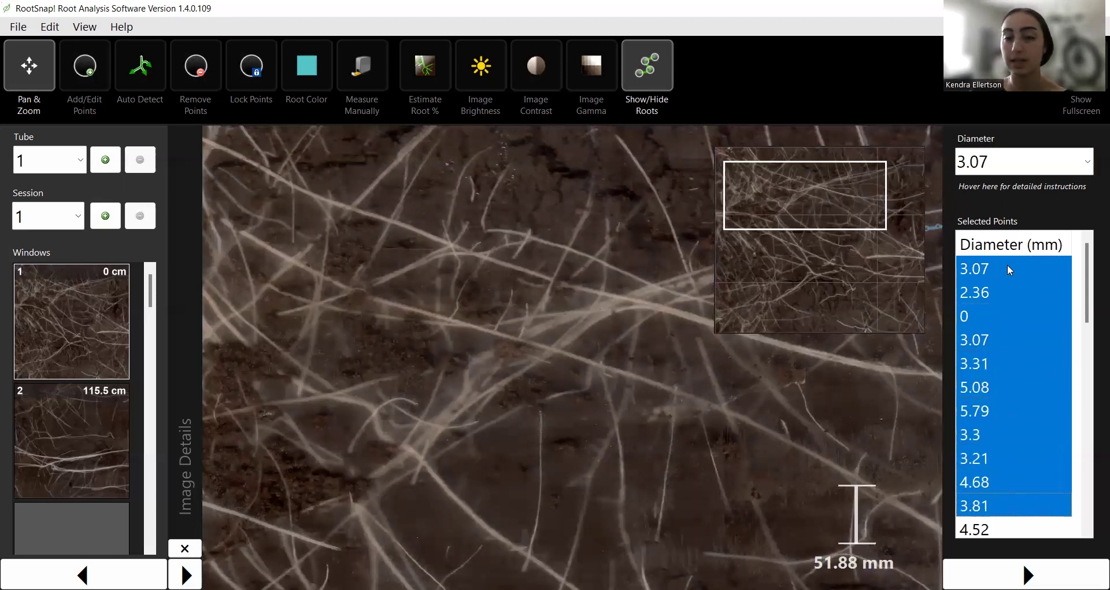
Zoom and pan to bring the traced root's end up into view
left_click(408, 389)
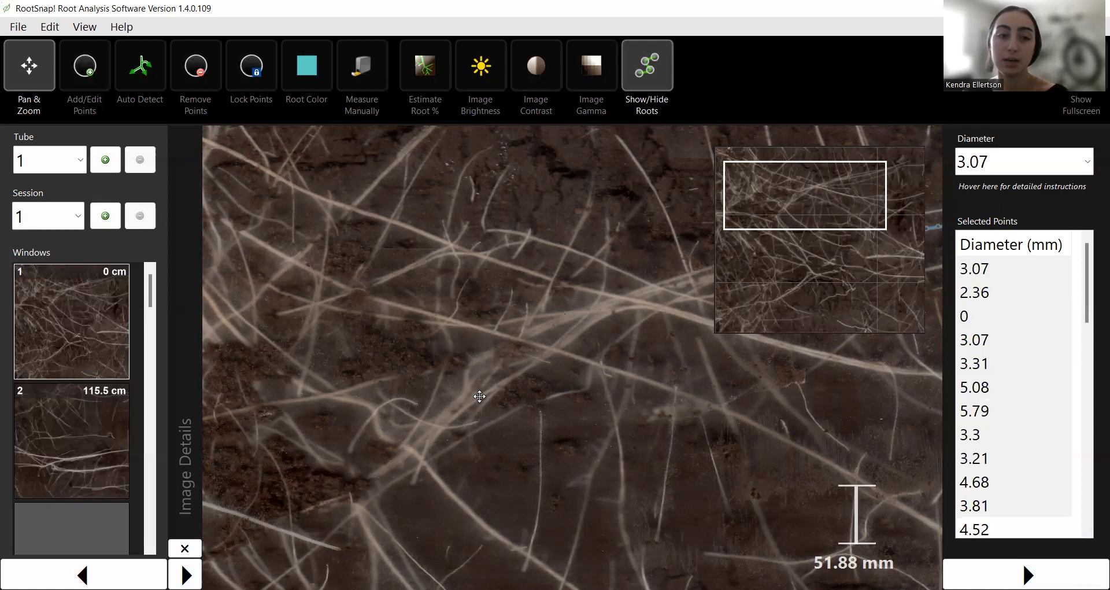
scroll(477, 396, "down", 5)
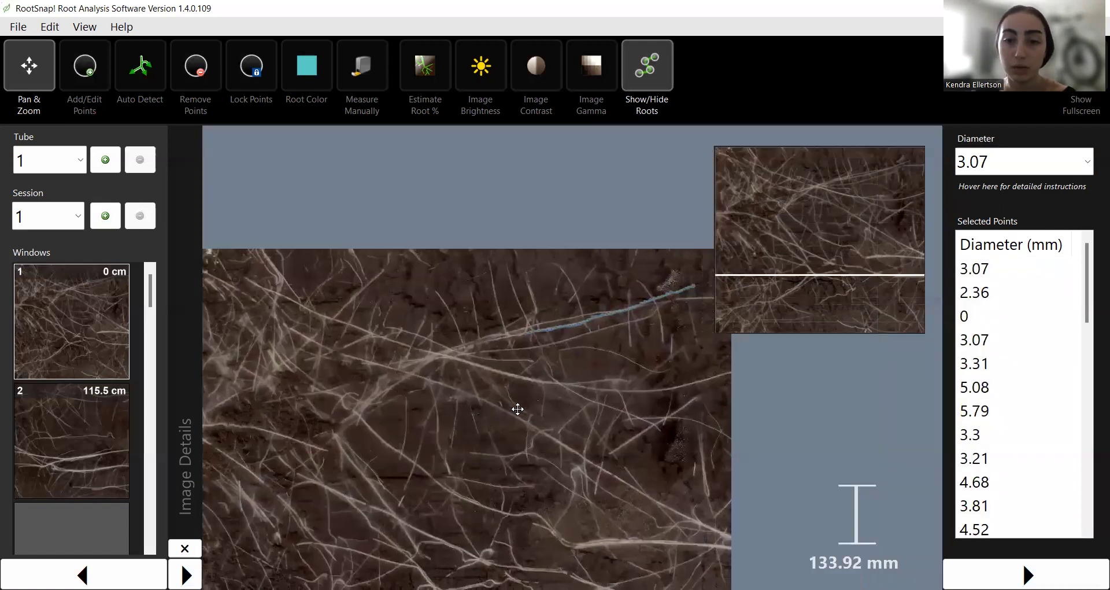
scroll(518, 409, "up", 4)
scroll(497, 348, "up", 3)
scroll(522, 380, "down", 5)
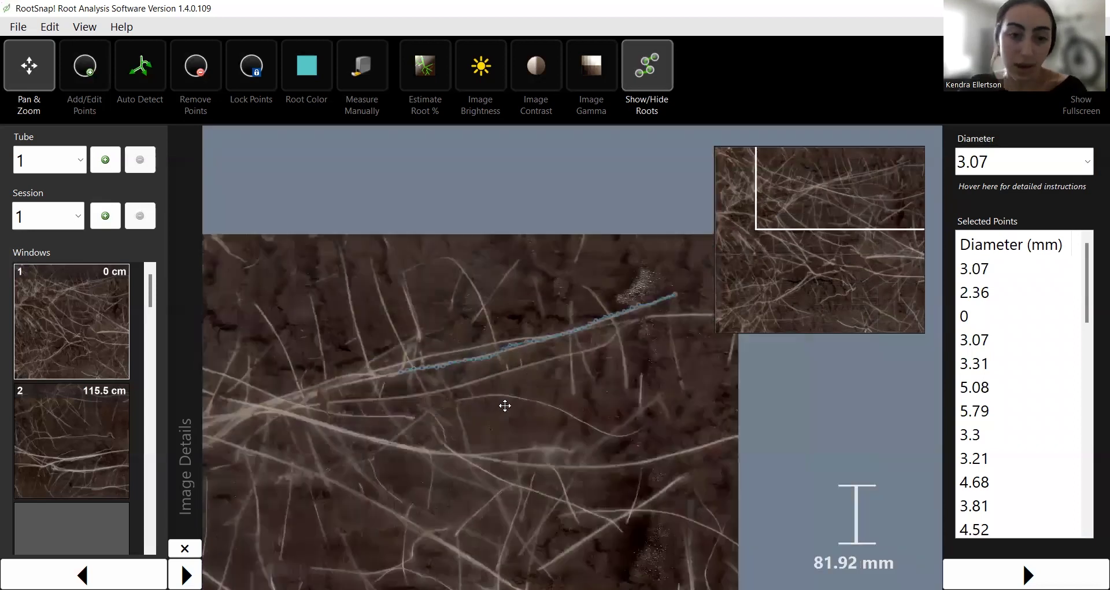
scroll(504, 406, "down", 1)
left_click_drag(543, 374, 550, 289)
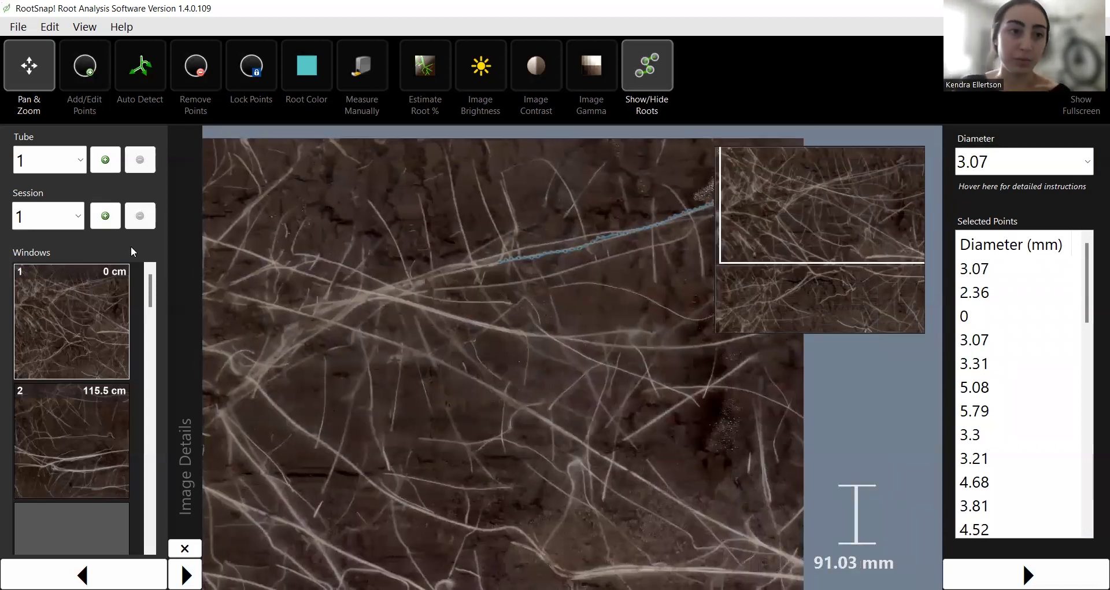
Switch to Add/Edit Points and zoom in close on the trace's end
left_click(84, 66)
scroll(448, 297, "up", 4)
scroll(478, 251, "up", 2)
scroll(560, 231, "up", 1)
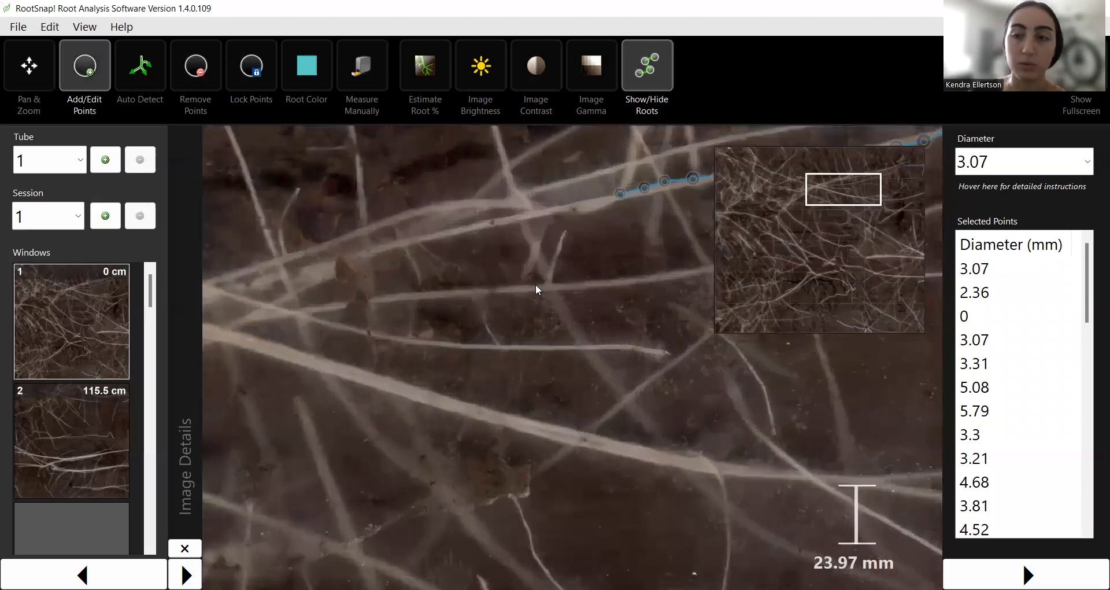
scroll(538, 289, "up", 1)
Start a new trace near the old trace's end, placing points leftward along the root
left_click(623, 188)
left_click(600, 185)
left_click(563, 189)
left_click(533, 197)
left_click(500, 206)
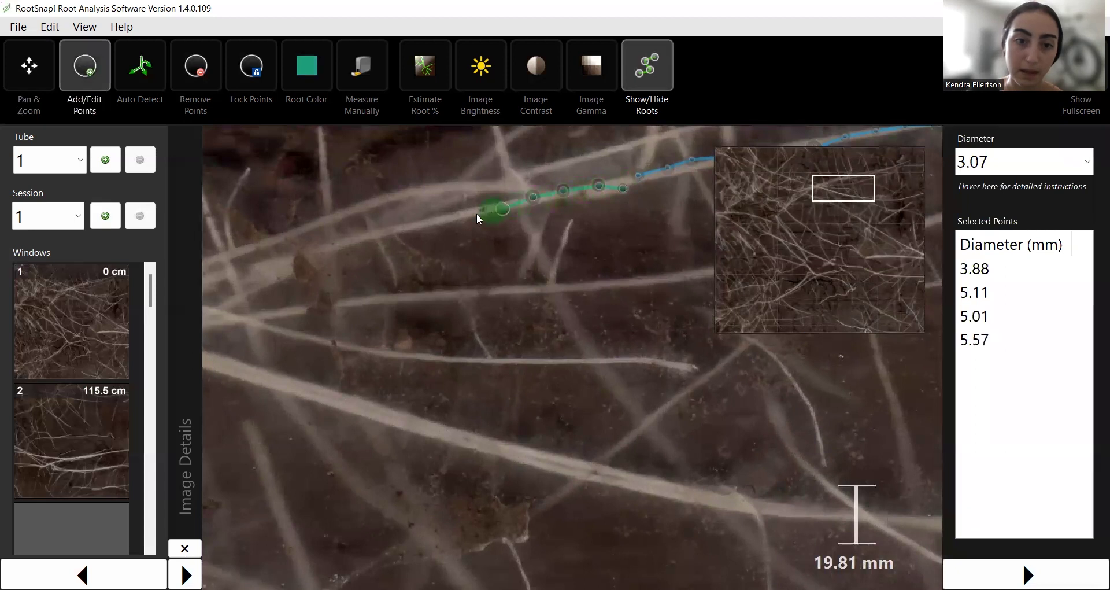
left_click(472, 212)
left_click(443, 218)
left_click(412, 222)
left_click(386, 228)
Finish the points at the root's left end and raise the first point's diameter to 6.24 mm
left_click(355, 237)
left_click(321, 248)
left_click(287, 260)
left_click(262, 267)
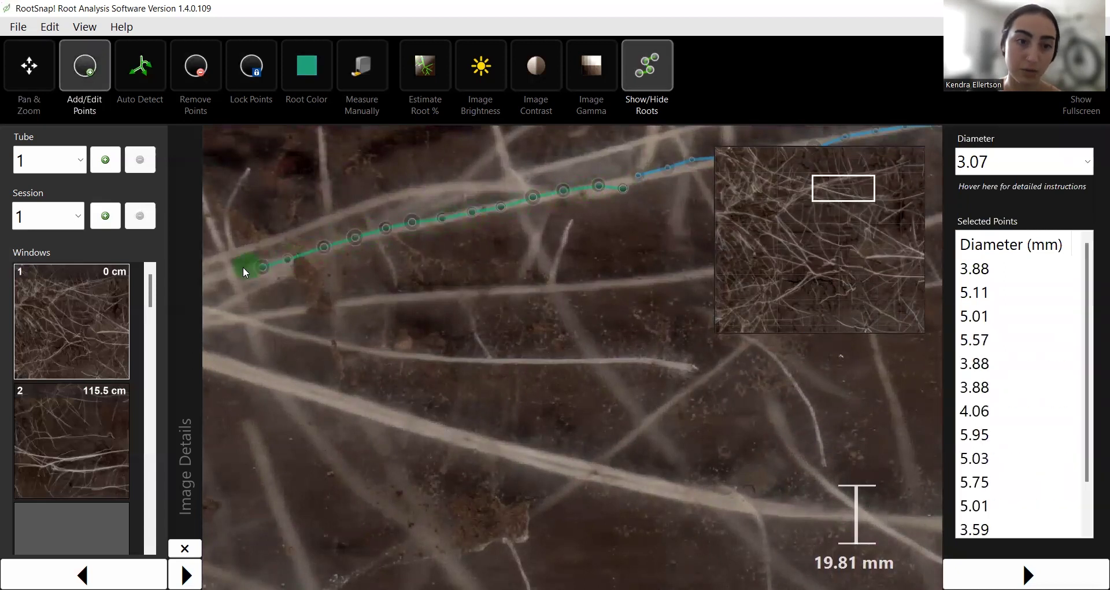
scroll(544, 310, "down", 3)
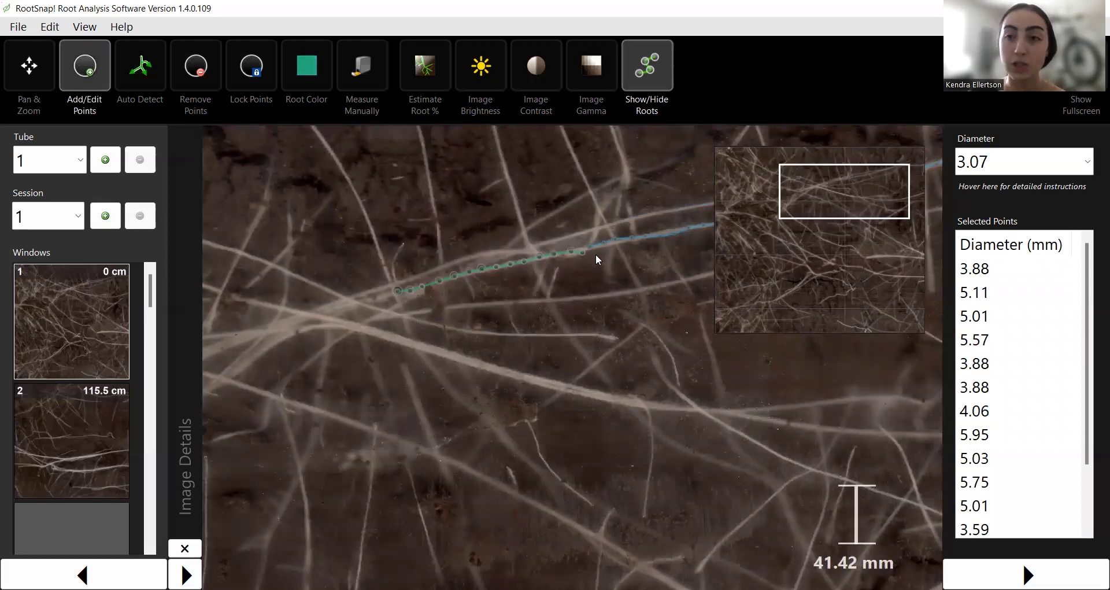
scroll(579, 259, "up", 5)
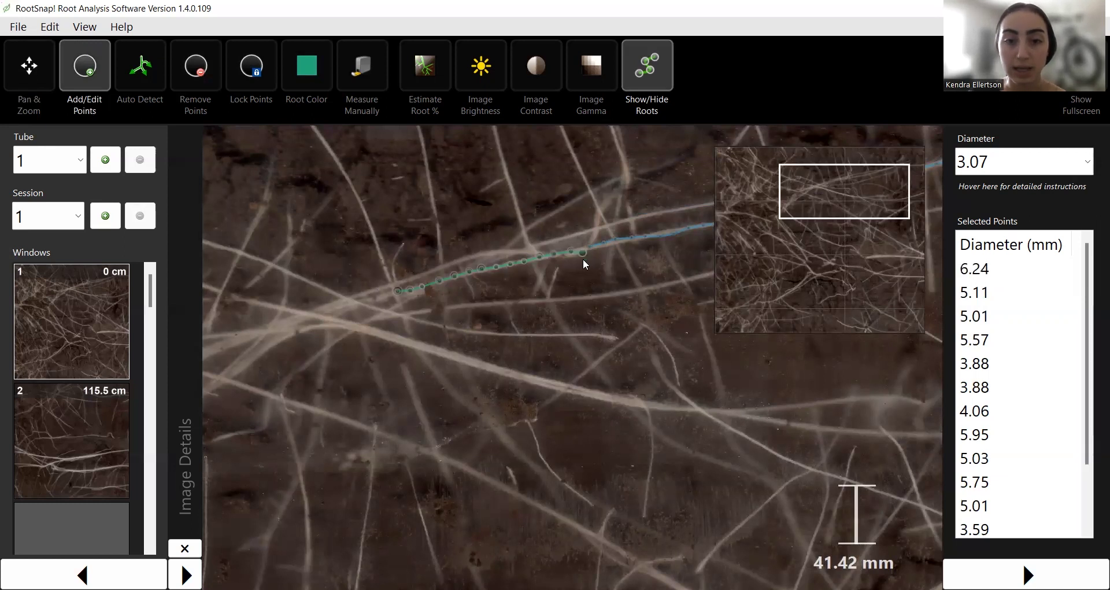
Zoom into the junction and drag the new trace's end point onto the original root
left_click(38, 77)
scroll(600, 330, "up", 3)
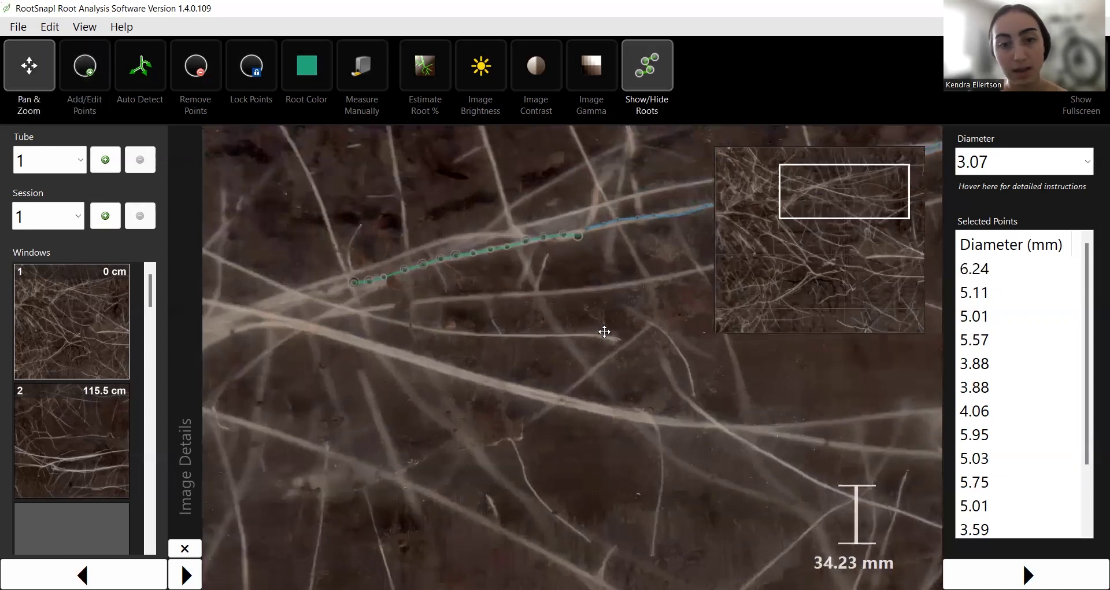
left_click_drag(572, 290, 570, 387)
scroll(570, 387, "up", 2)
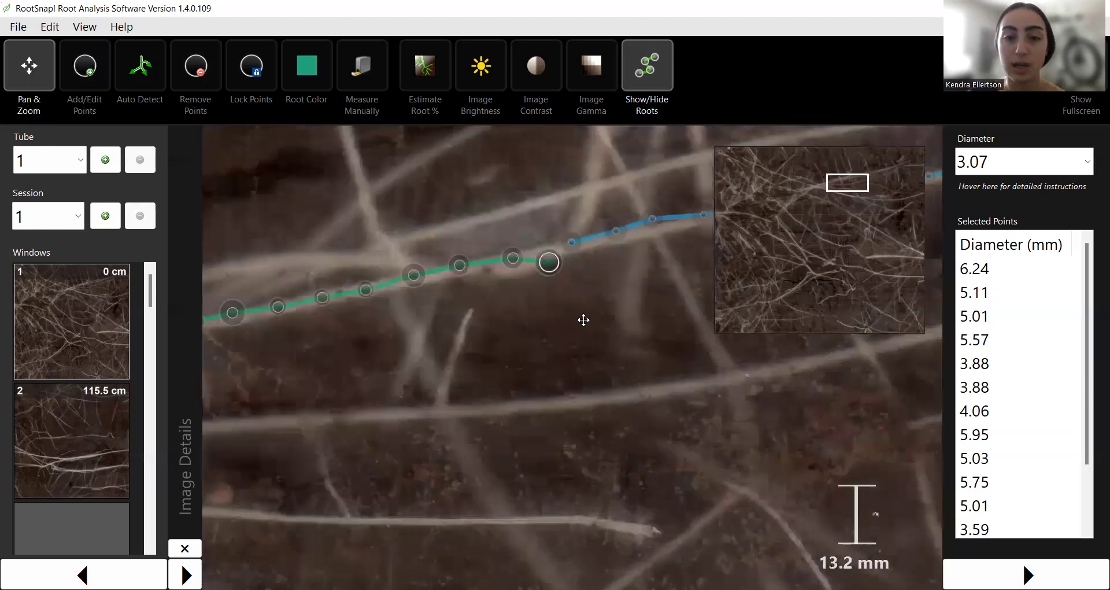
left_click_drag(585, 320, 587, 343)
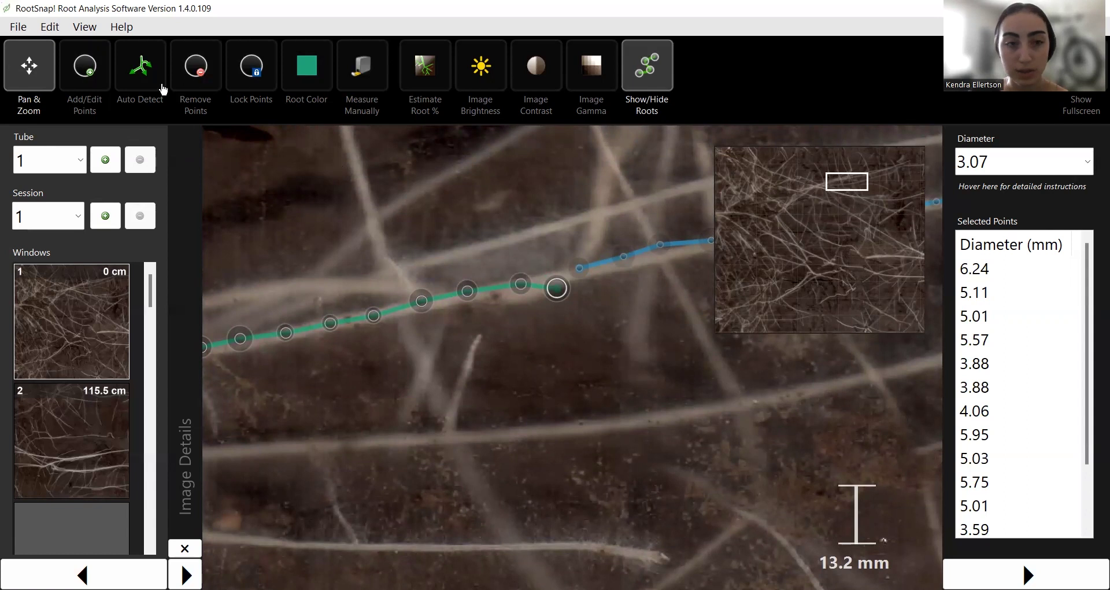
left_click(86, 68)
left_click_drag(557, 288, 583, 270)
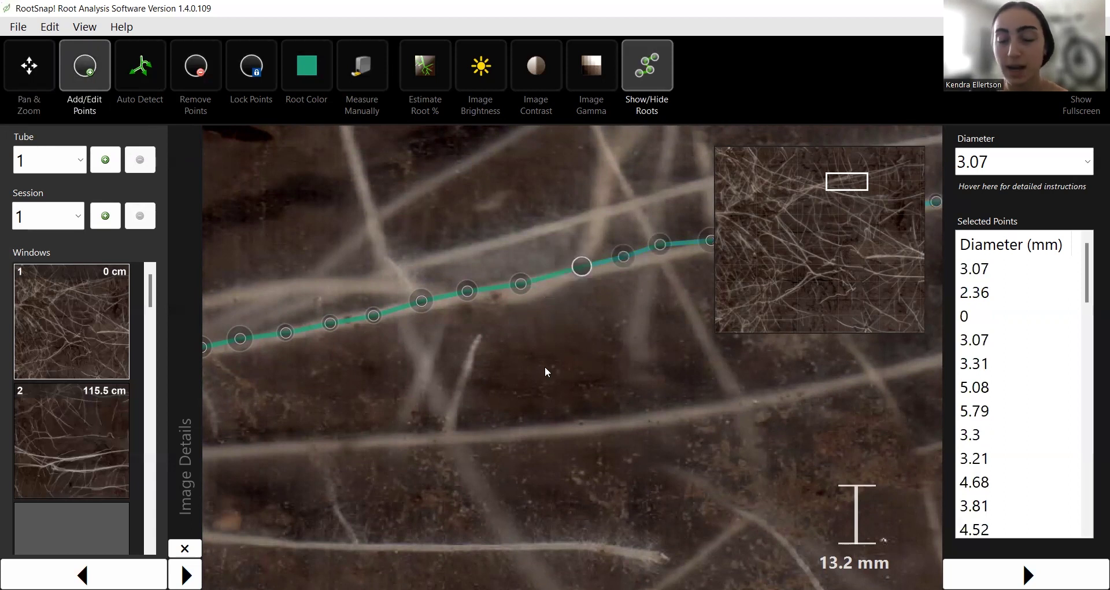